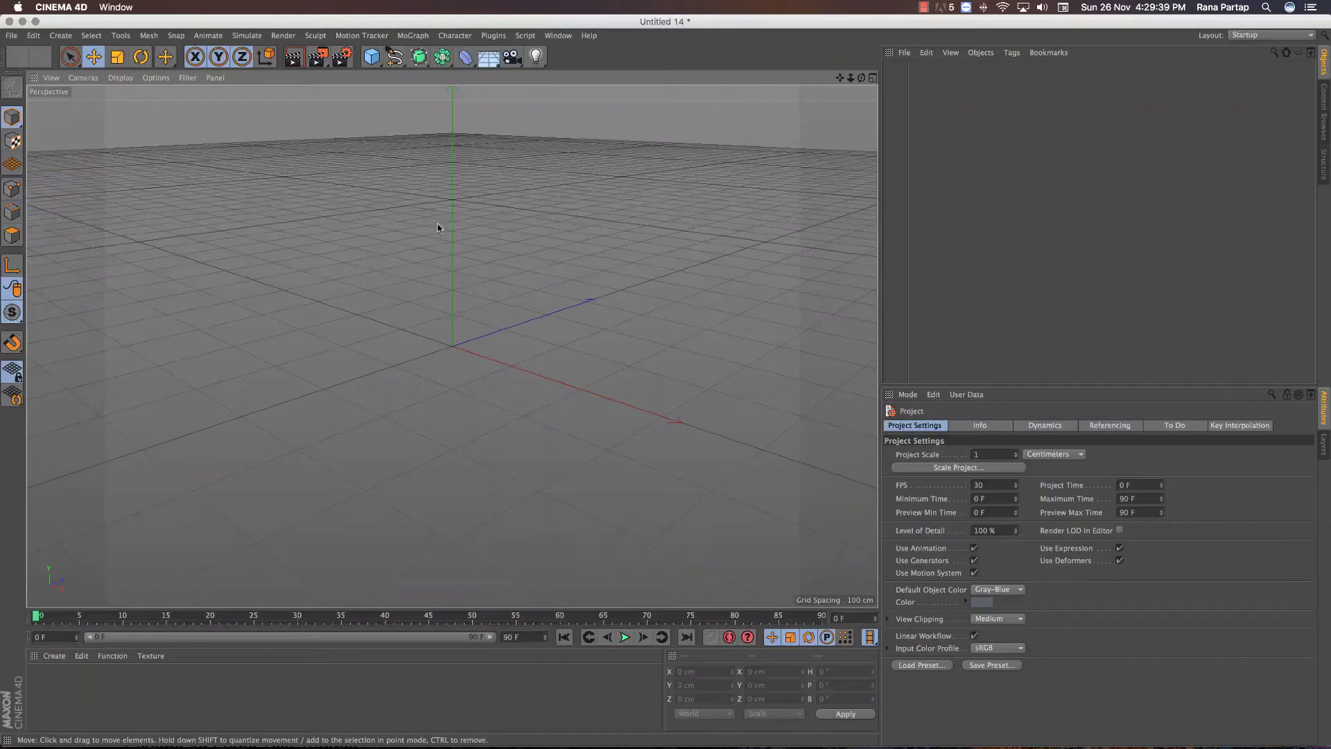
# Step: Create a text spline reading 'HARD', aligned Middle, in Arial Black
pyautogui.click(395, 56)
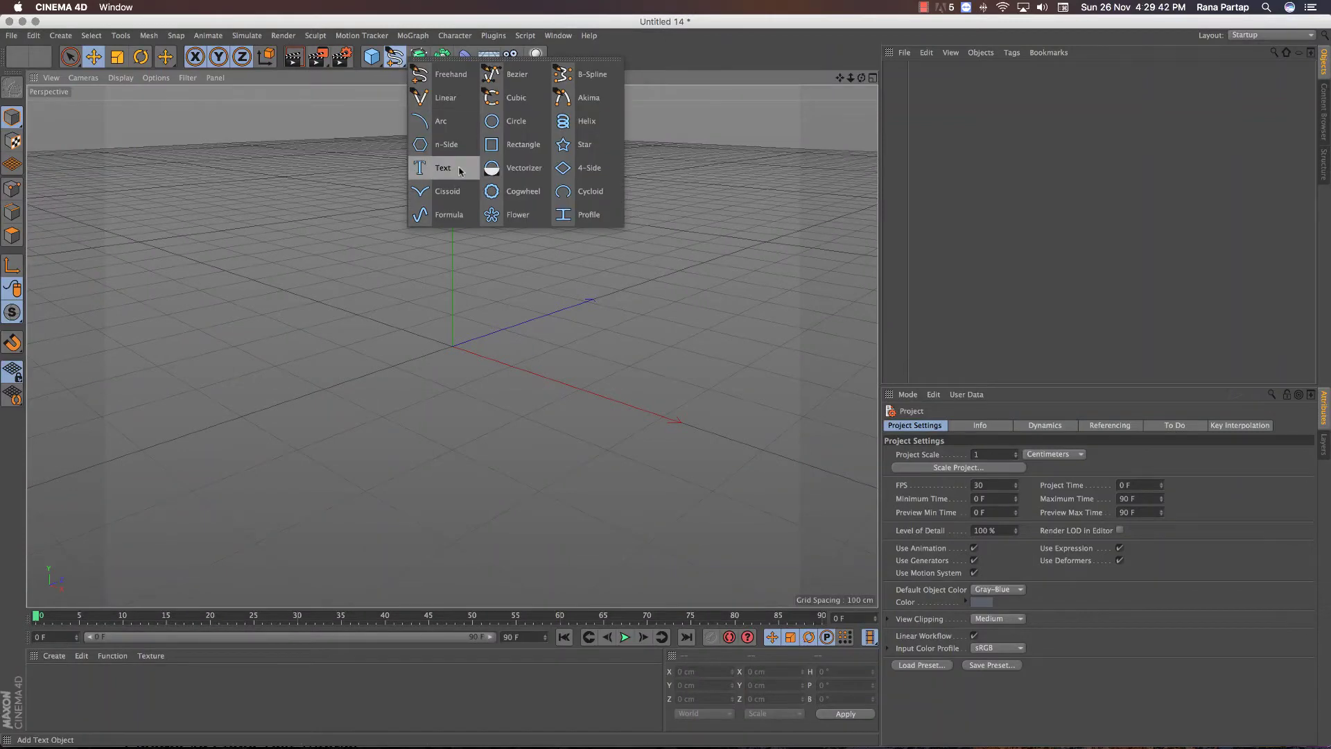
pyautogui.click(463, 170)
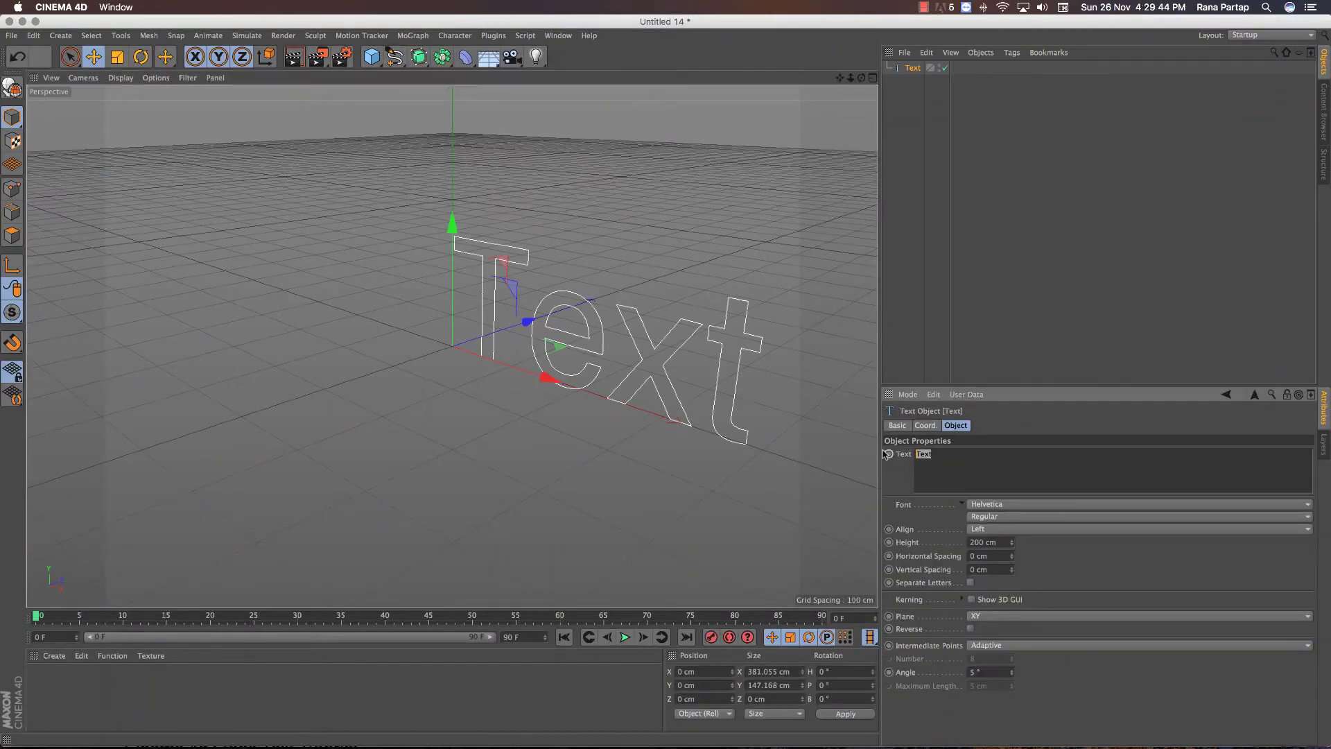
pyautogui.write('HARD')
pyautogui.click(898, 473)
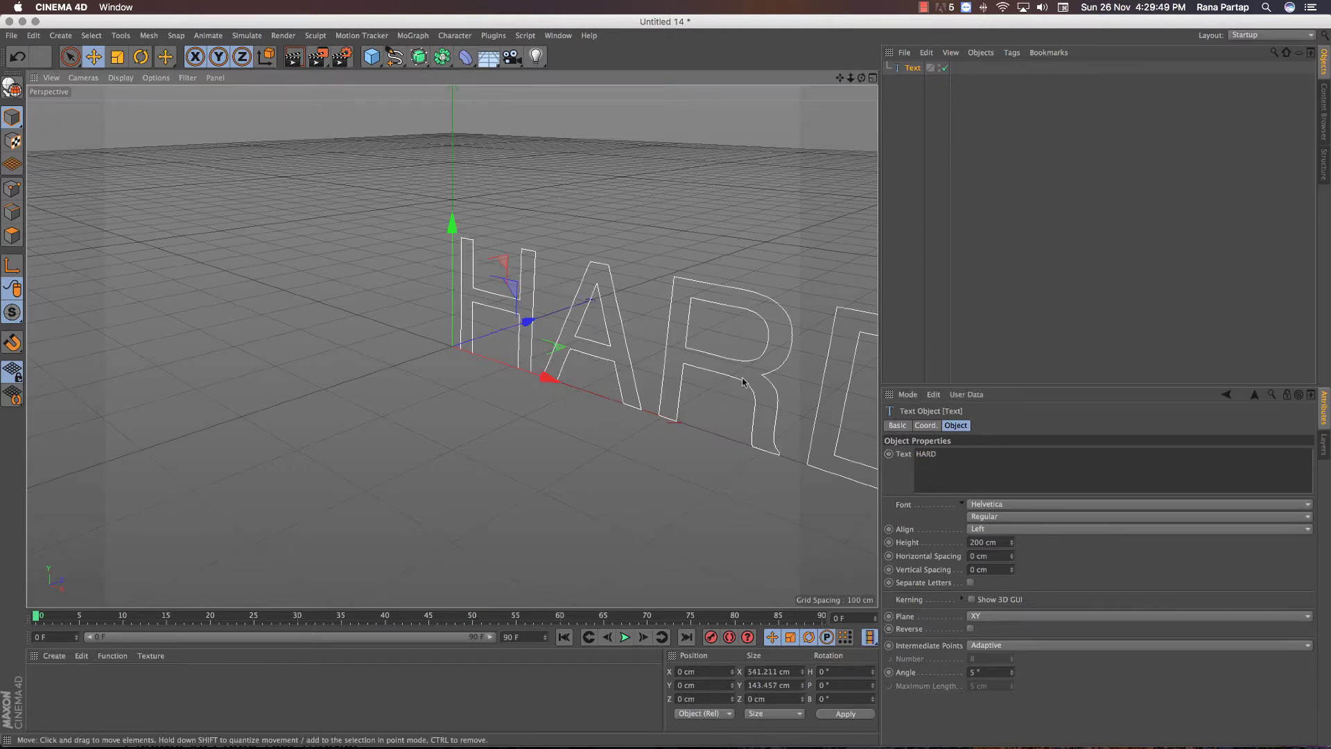
pyautogui.click(1005, 529)
pyautogui.click(999, 556)
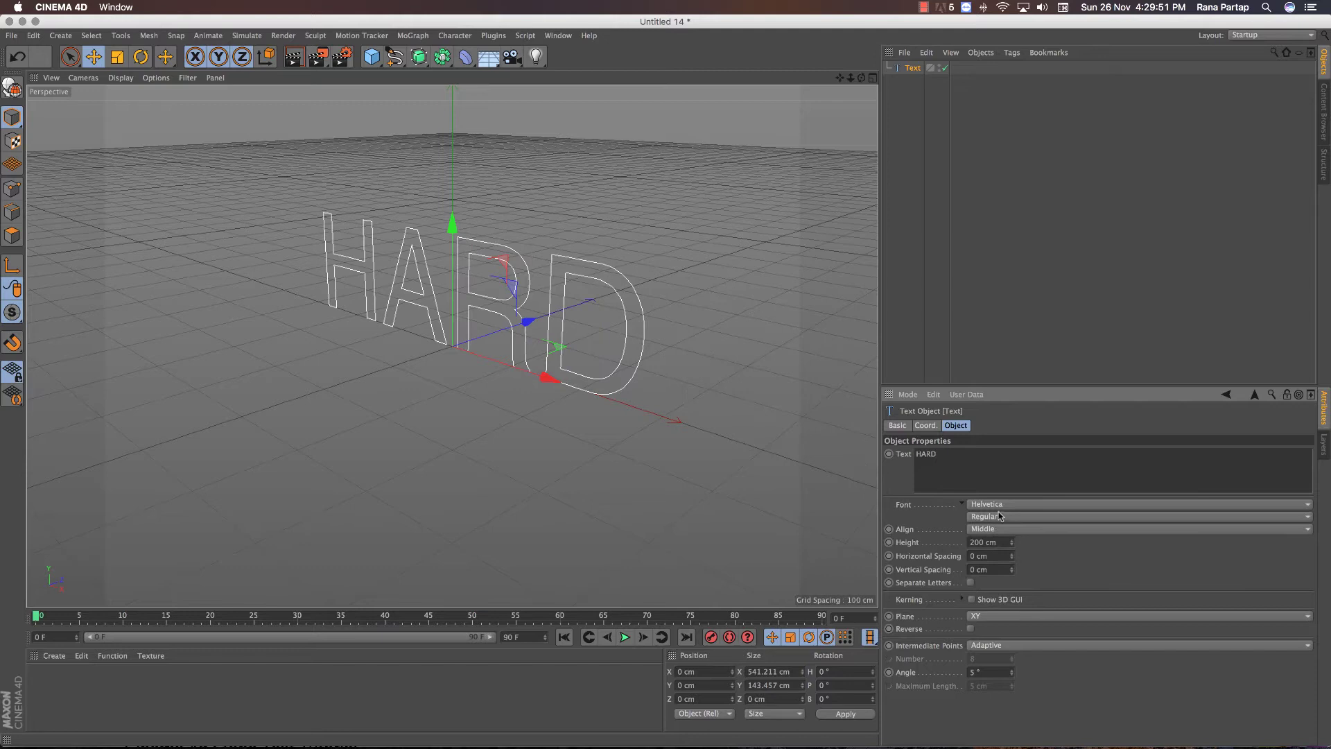
pyautogui.click(1006, 504)
pyautogui.click(1017, 513)
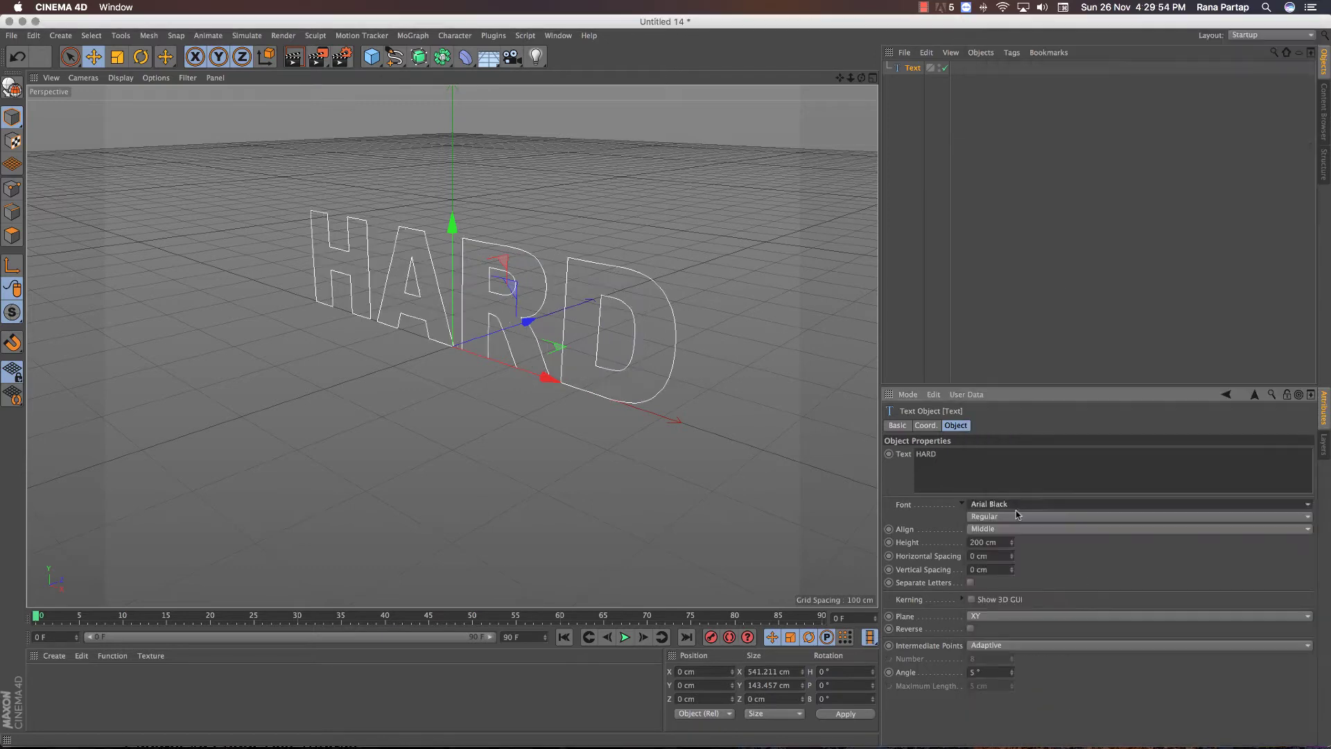
pyautogui.scroll(3, 558, 368)
pyautogui.scroll(-3, 558, 367)
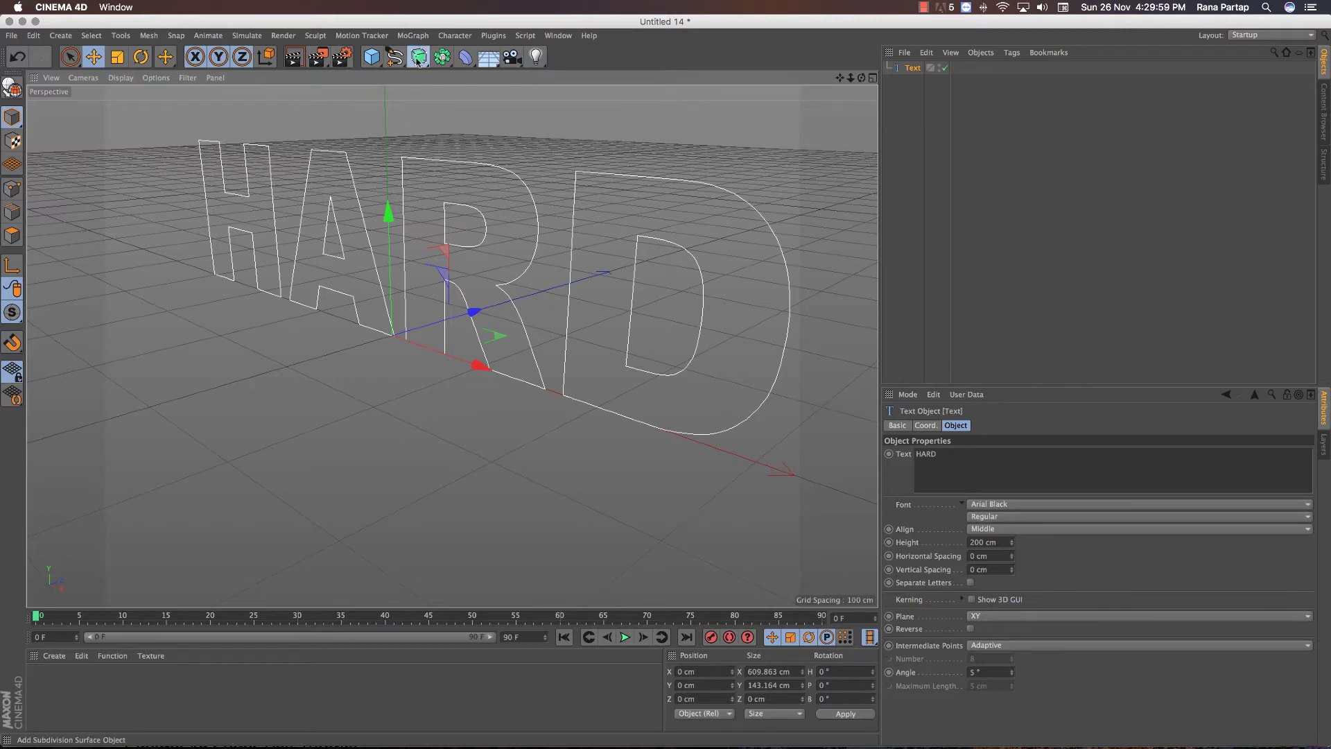
# Step: Put the HARD text under an Extrude and subdivide its outline at 7 cm maximum length
pyautogui.keyDown('alt'); pyautogui.moveTo(419, 56); pyautogui.dragTo(569, 72); pyautogui.keyUp('alt')
pyautogui.click(919, 80)
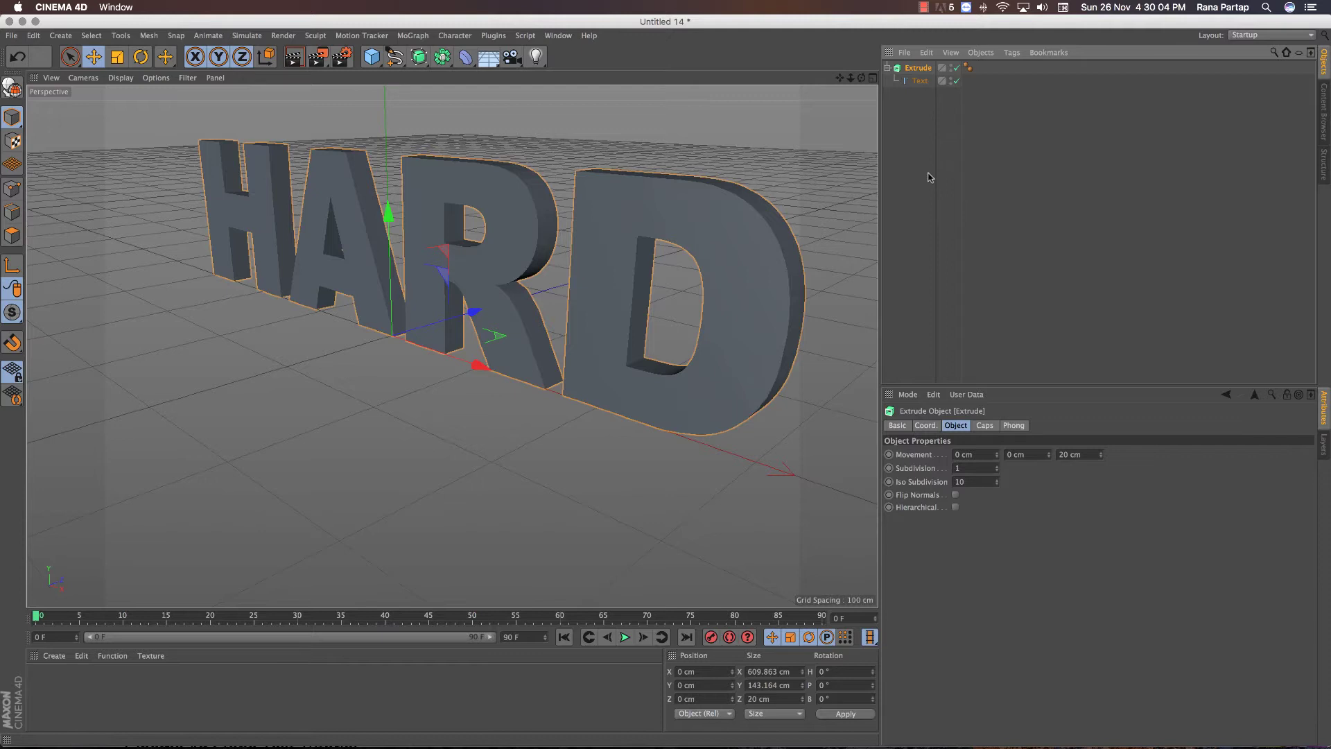
pyautogui.click(924, 81)
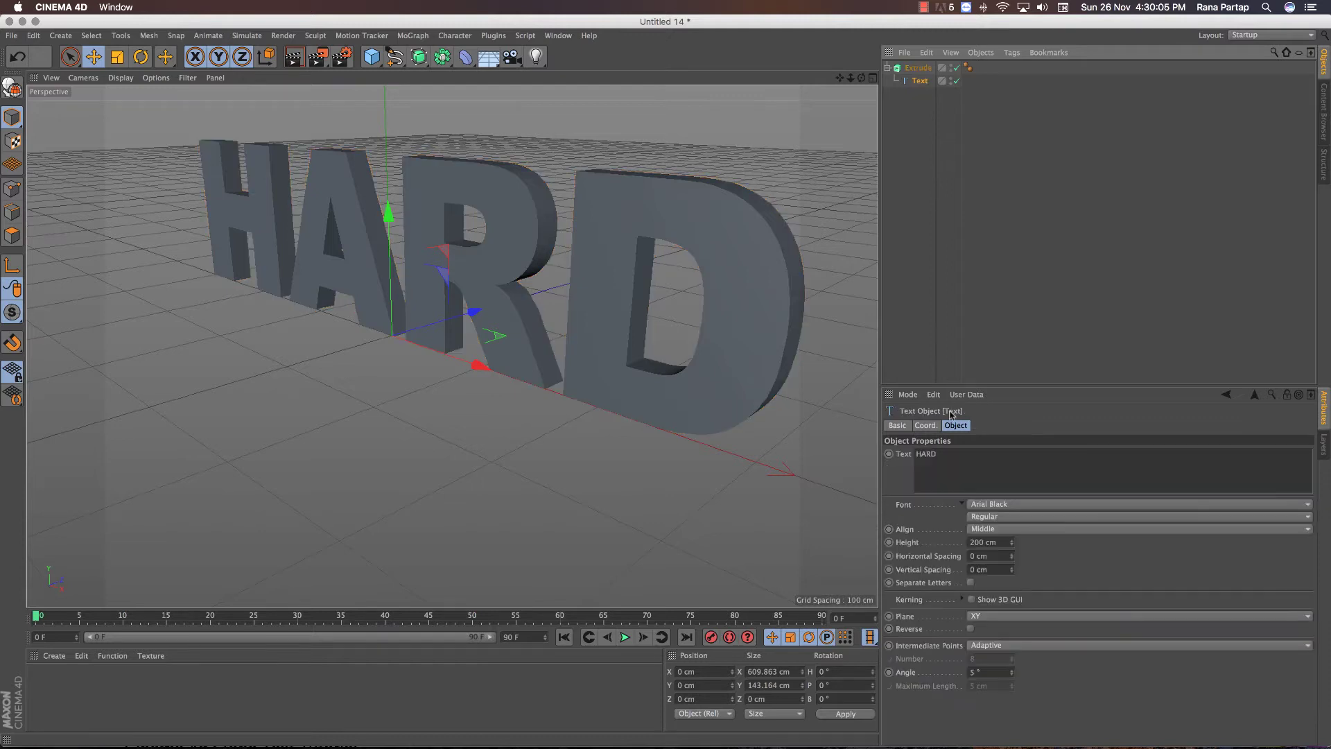
pyautogui.click(1001, 647)
pyautogui.click(1000, 712)
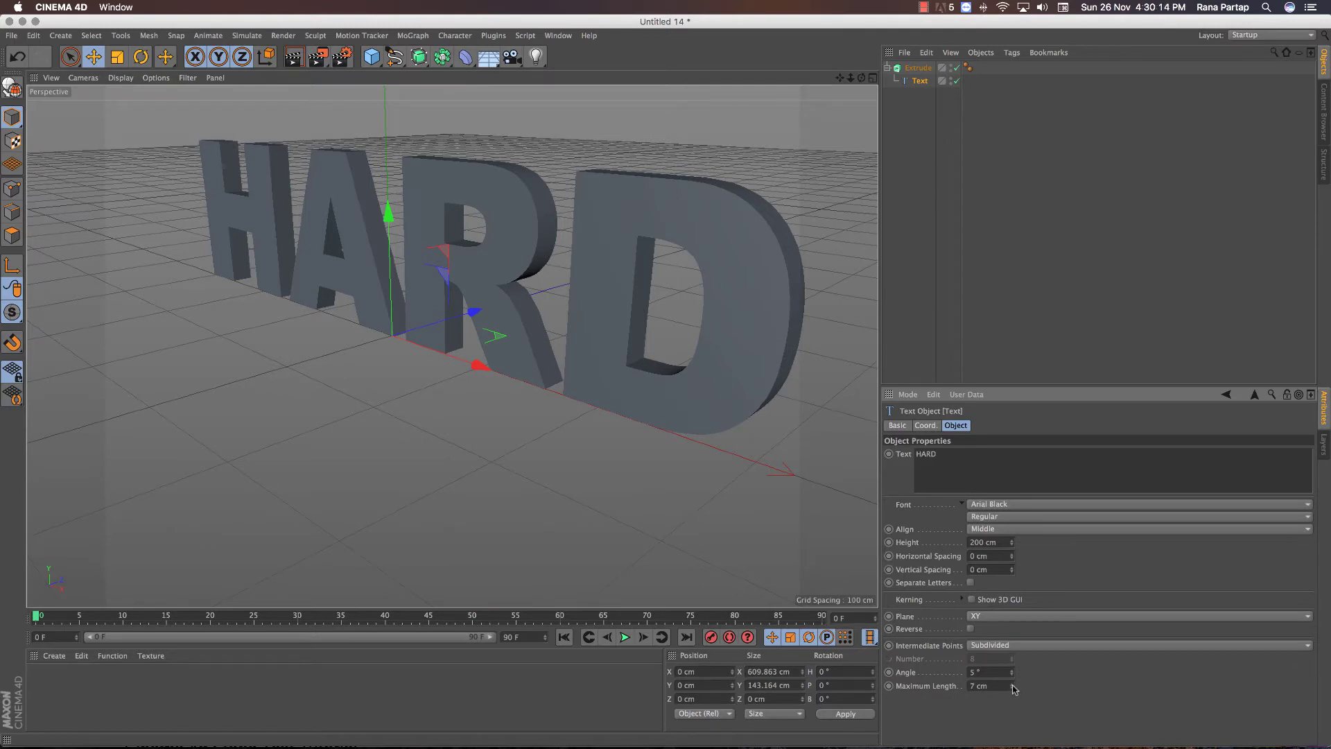
# Step: Switch the viewport to Gouraud Shading (Lines) and raise the text's Maximum Length to 10 cm
pyautogui.click(120, 77)
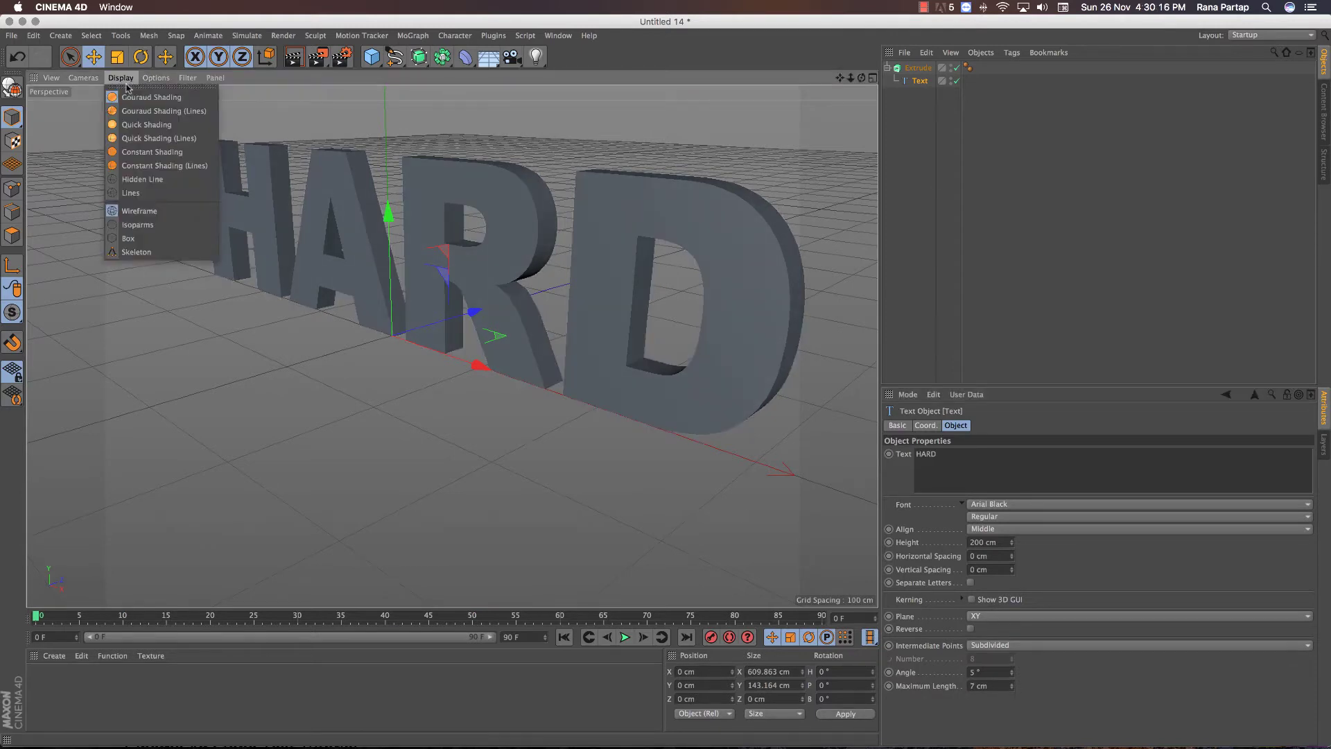
pyautogui.click(149, 103)
pyautogui.scroll(3, 692, 288)
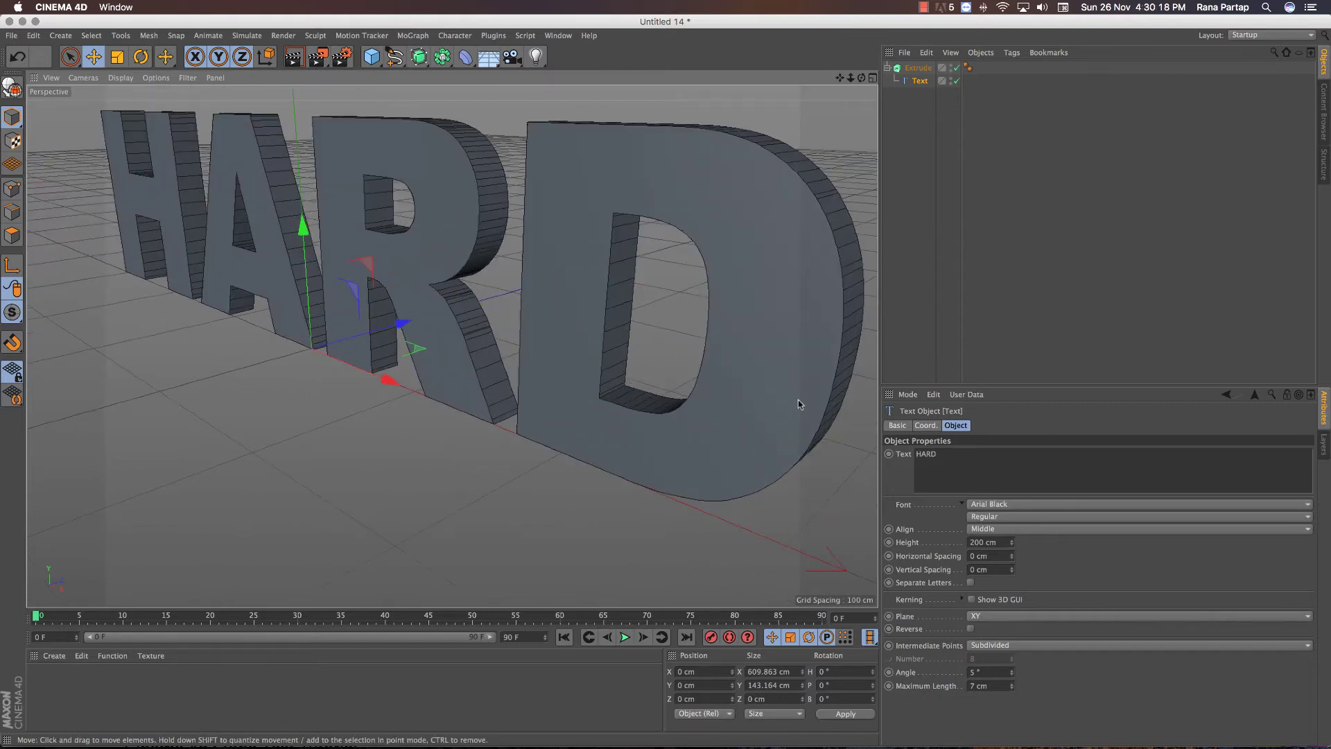
pyautogui.moveTo(1013, 688); pyautogui.dragTo(1011, 690)
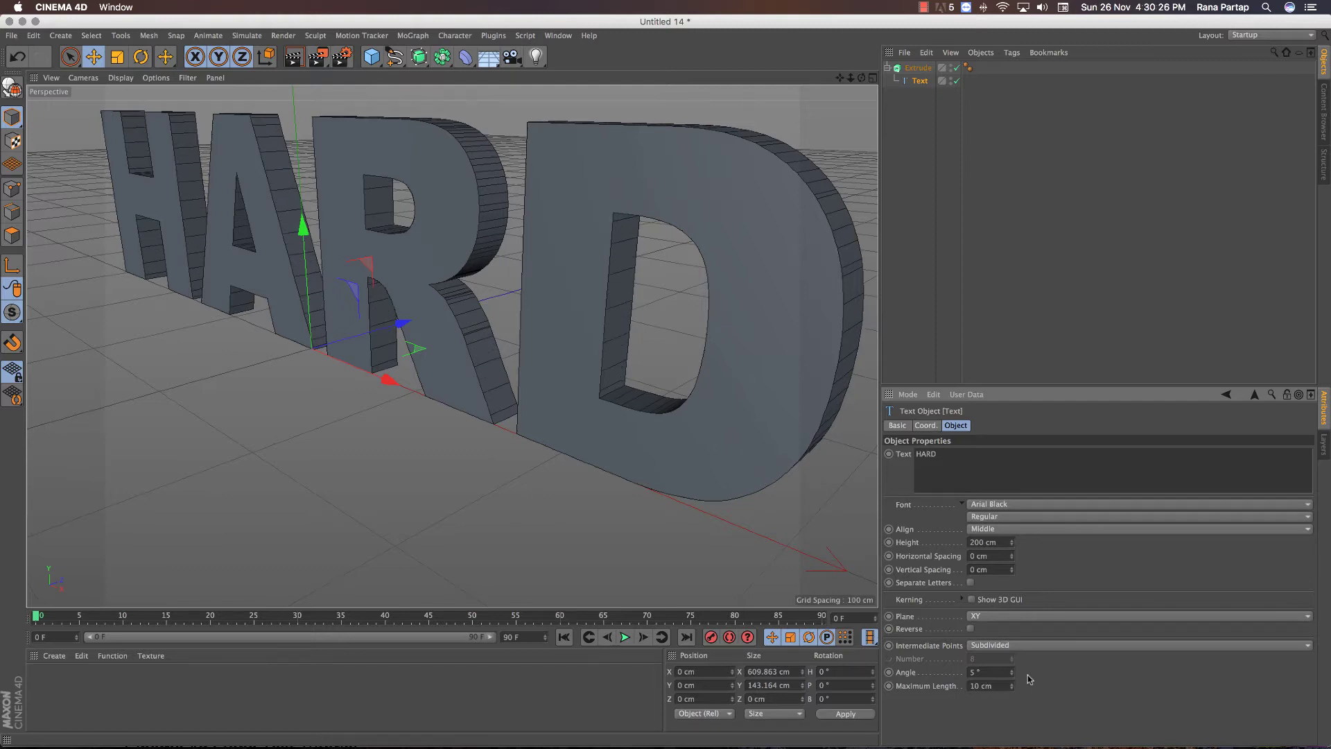
pyautogui.click(918, 68)
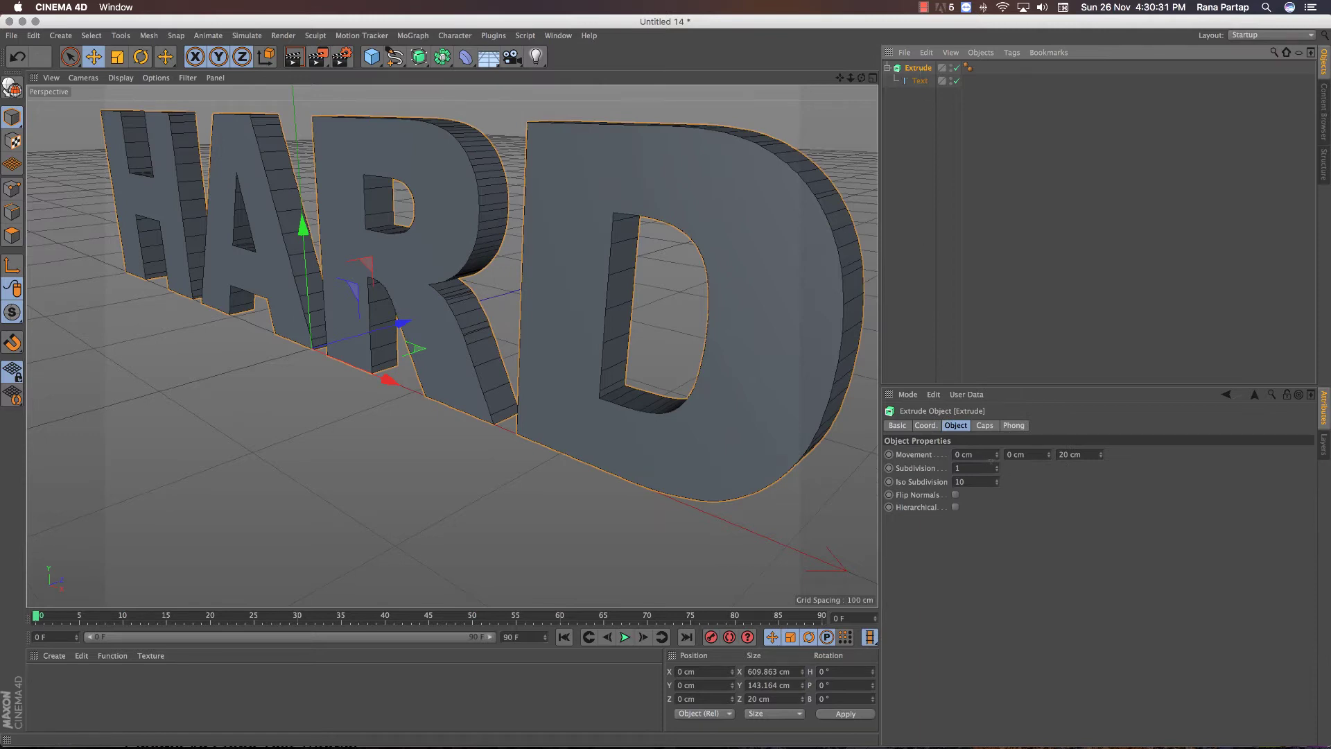
# Step: Set Extrude subdivision to 4 and build the caps from quadrangles on a regular 4 cm grid
pyautogui.moveTo(996, 468); pyautogui.dragTo(998, 471)
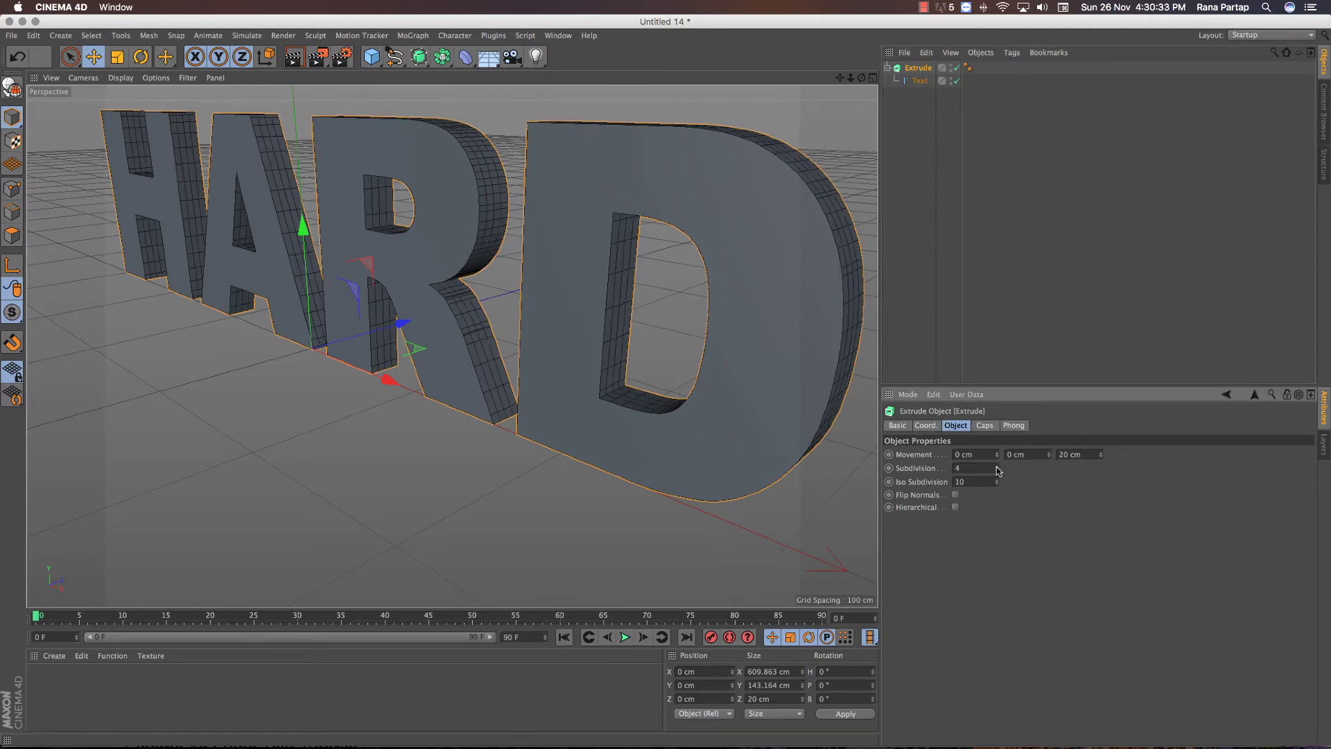
pyautogui.click(984, 425)
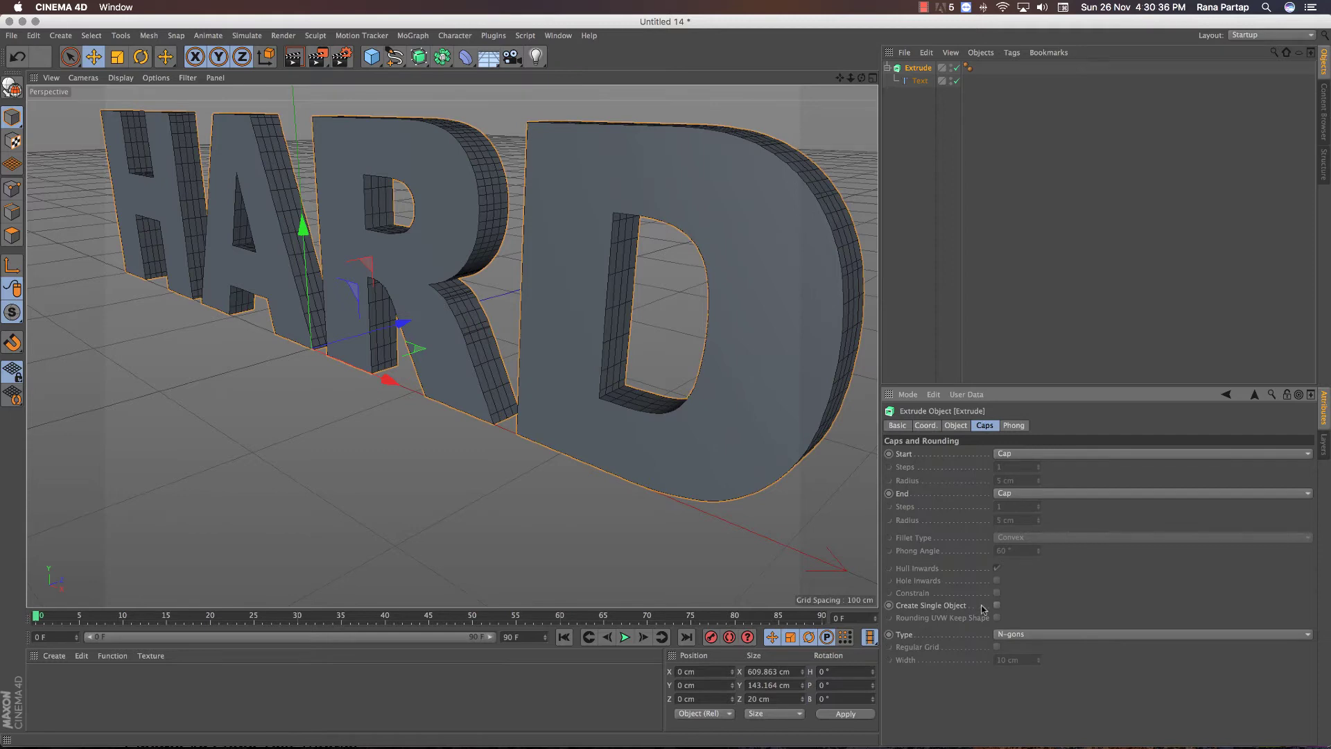
pyautogui.click(1044, 633)
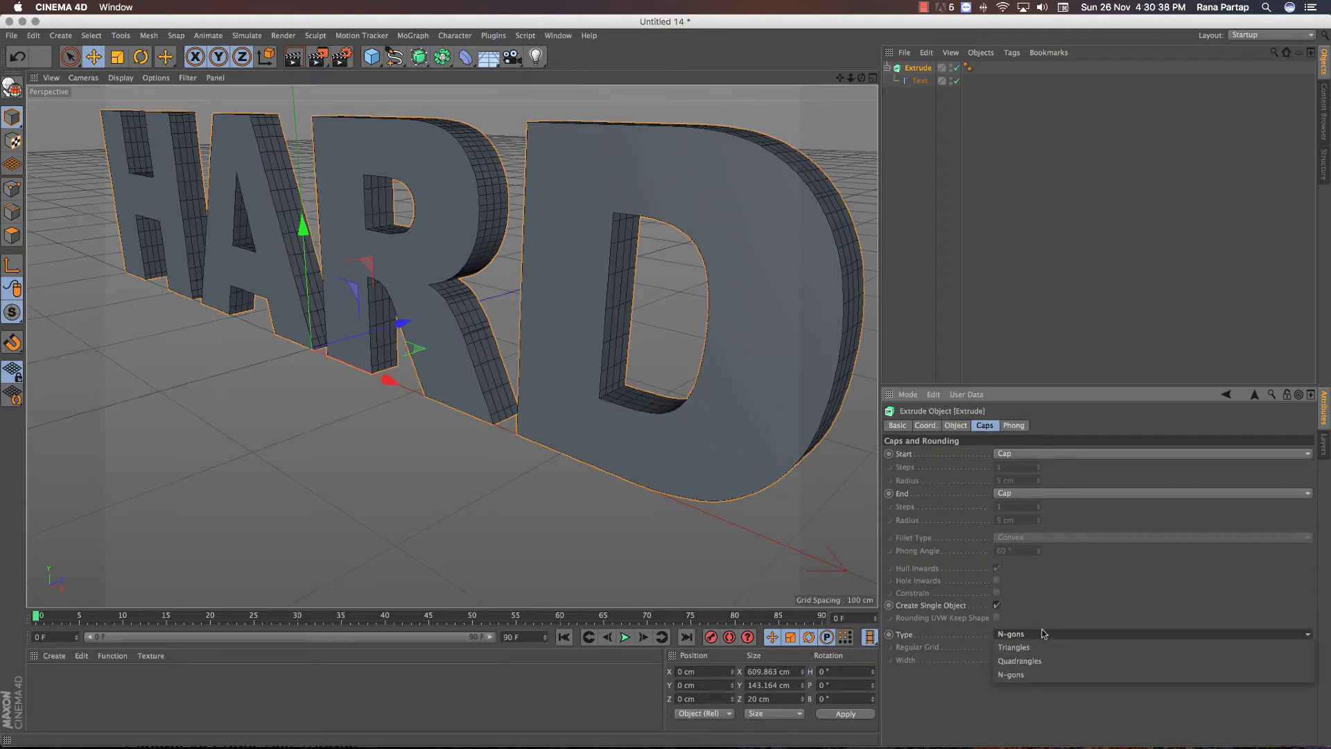
pyautogui.click(1033, 659)
pyautogui.click(997, 646)
pyautogui.click(1039, 662)
pyautogui.click(1039, 662)
pyautogui.click(1039, 663)
pyautogui.click(1039, 663)
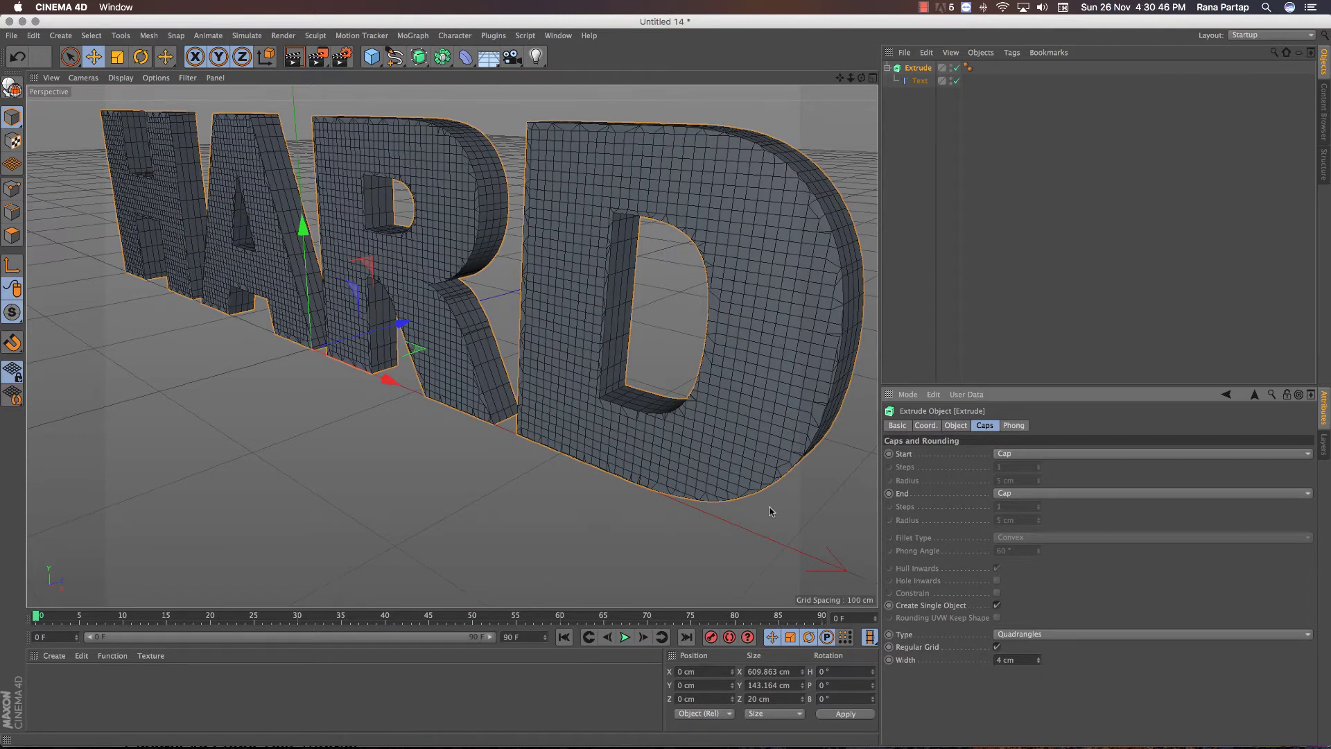
pyautogui.scroll(-3, 677, 451)
pyautogui.scroll(2, 614, 360)
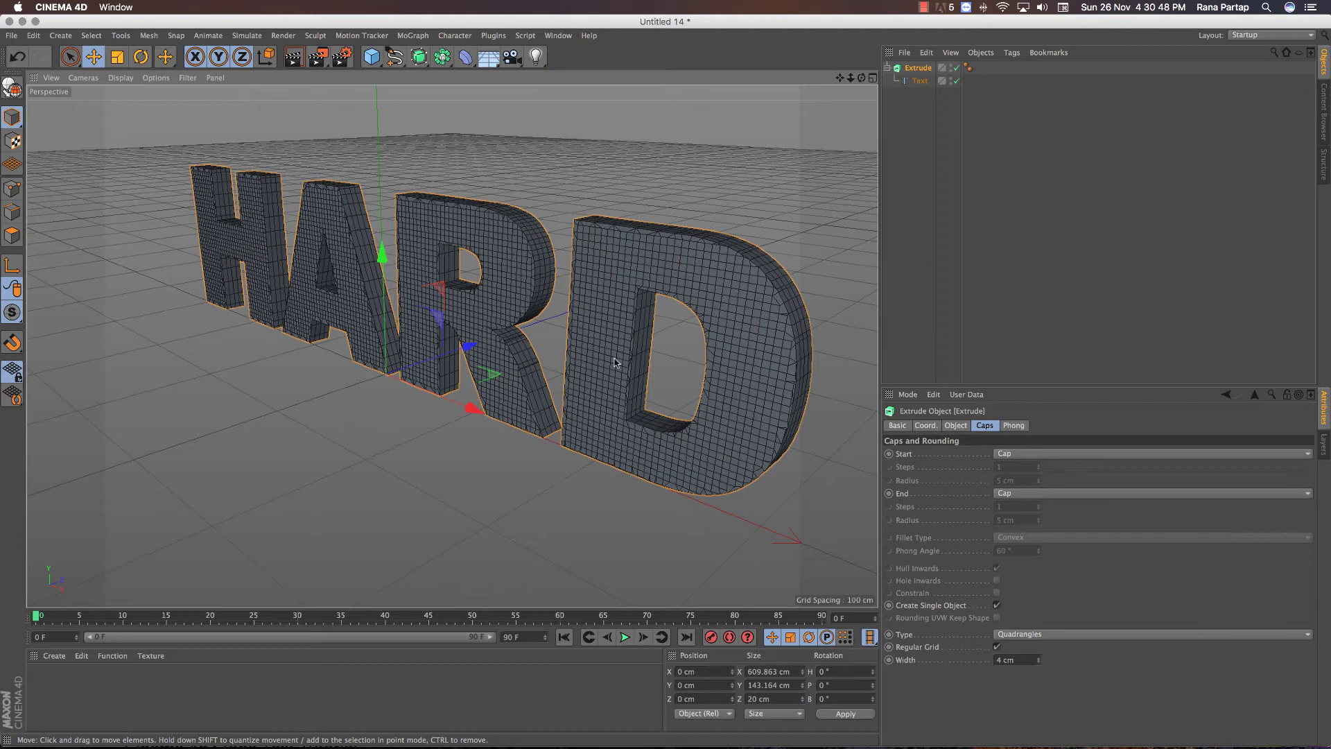
pyautogui.click(912, 308)
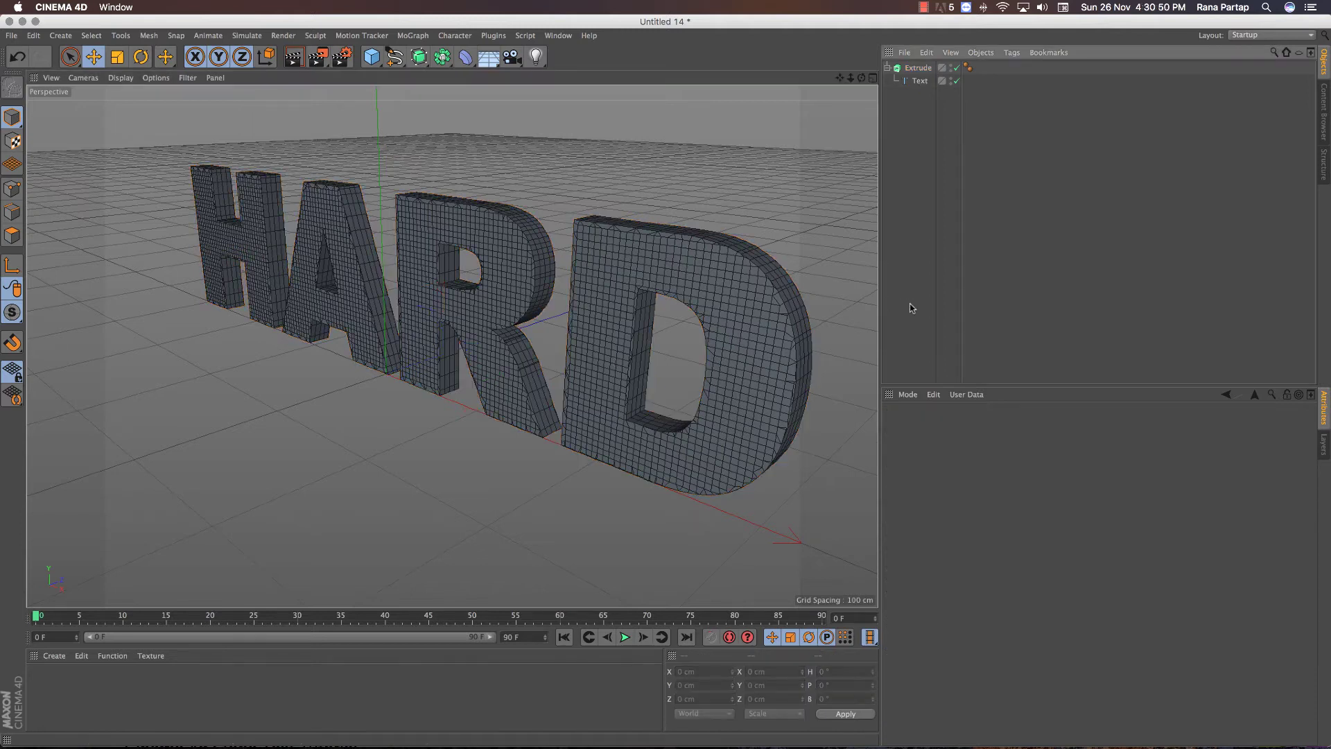
# Step: Return to plain Gouraud shading and apply a new material to the HARD text
pyautogui.click(737, 289)
pyautogui.click(120, 78)
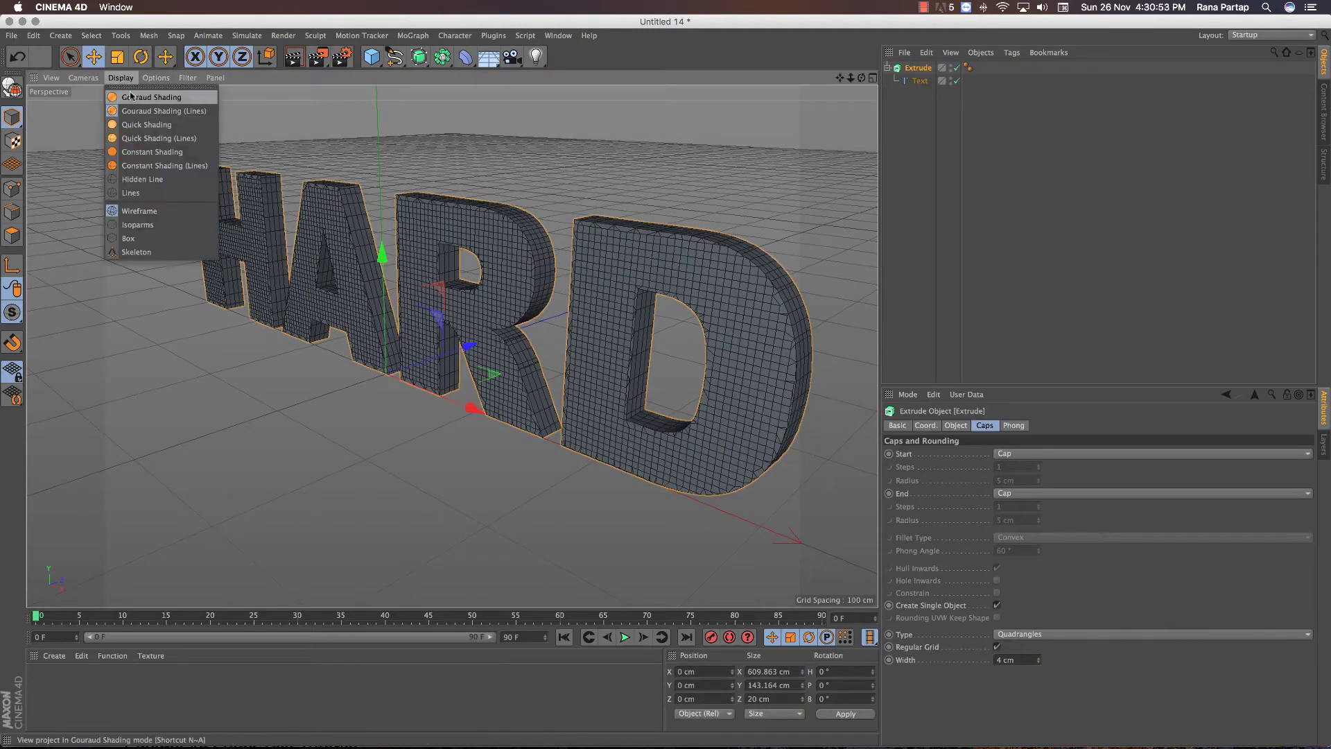
pyautogui.click(131, 99)
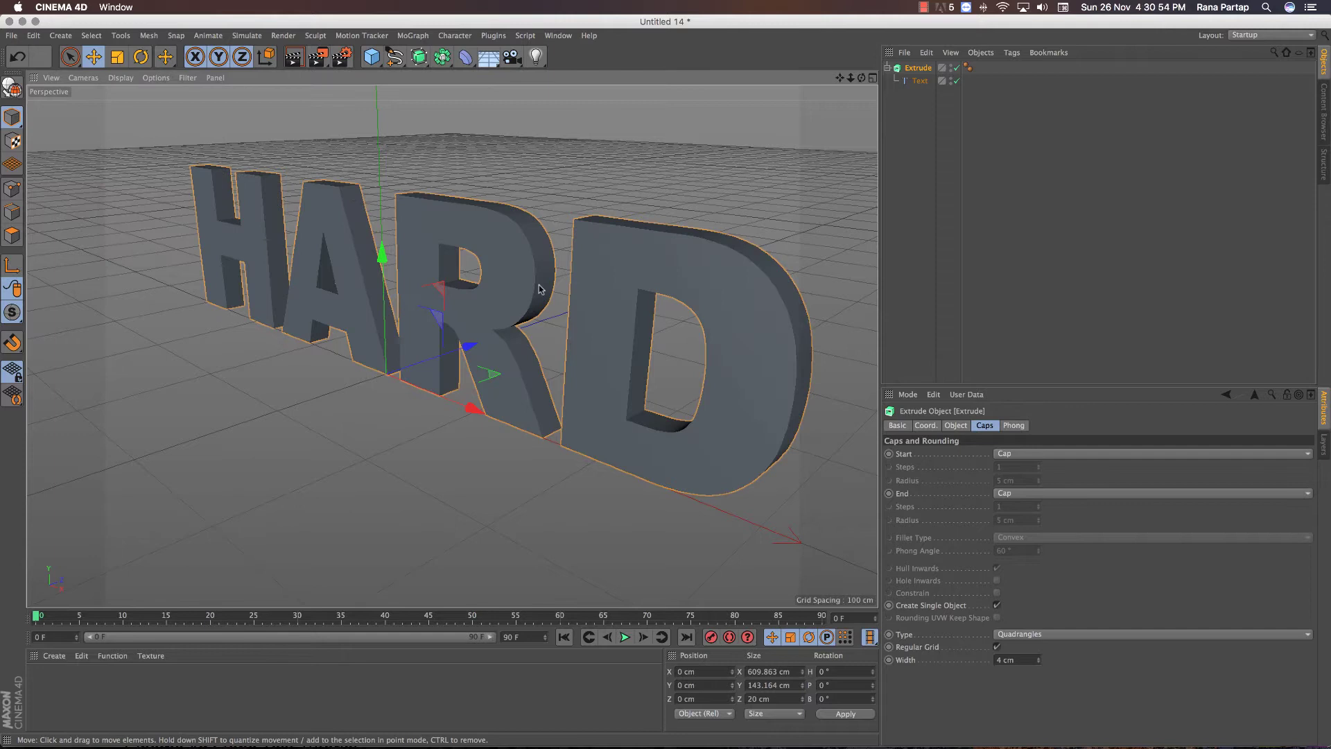
pyautogui.click(54, 656)
pyautogui.click(79, 541)
pyautogui.moveTo(41, 678)
pyautogui.mouseDown()
pyautogui.moveTo(531, 414)
pyautogui.moveTo(619, 416)
pyautogui.mouseUp()
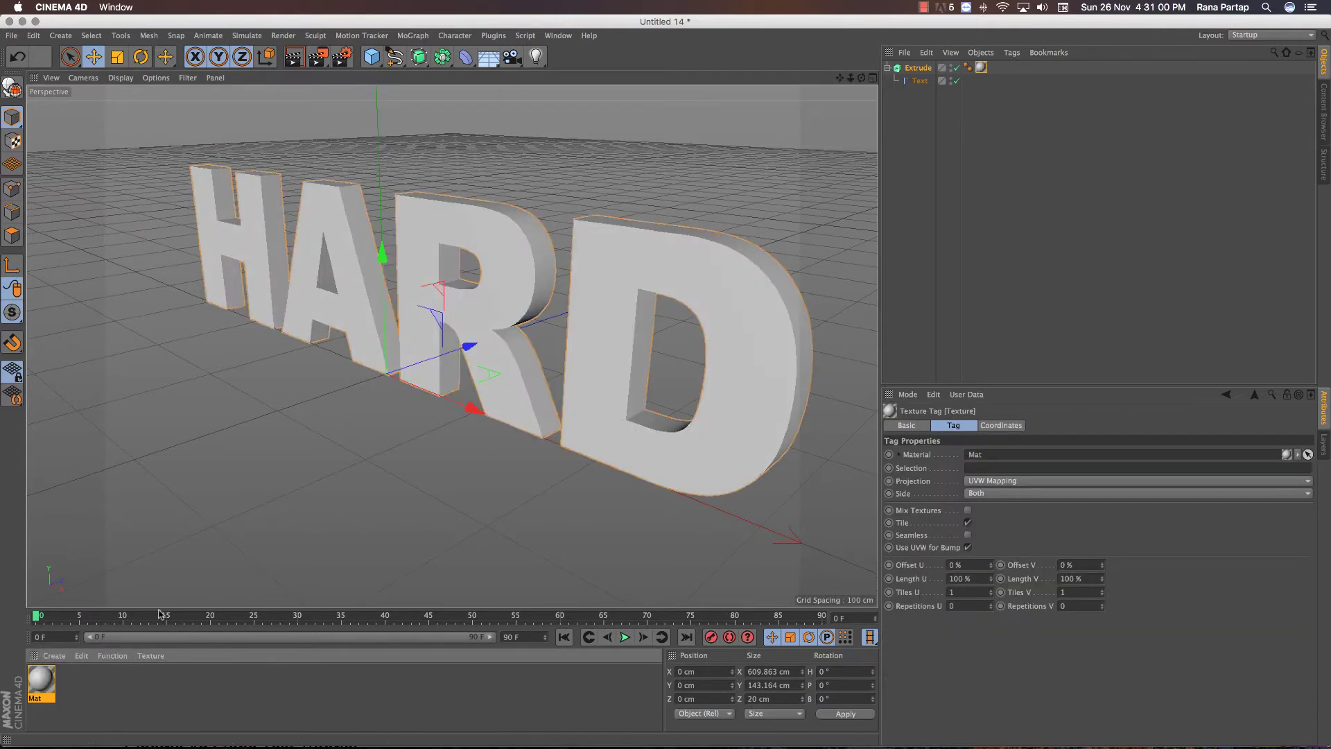
# Step: Enable Displacement on Mat with a Noise texture and Sub-Polygon Displacement
pyautogui.doubleClick(43, 679)
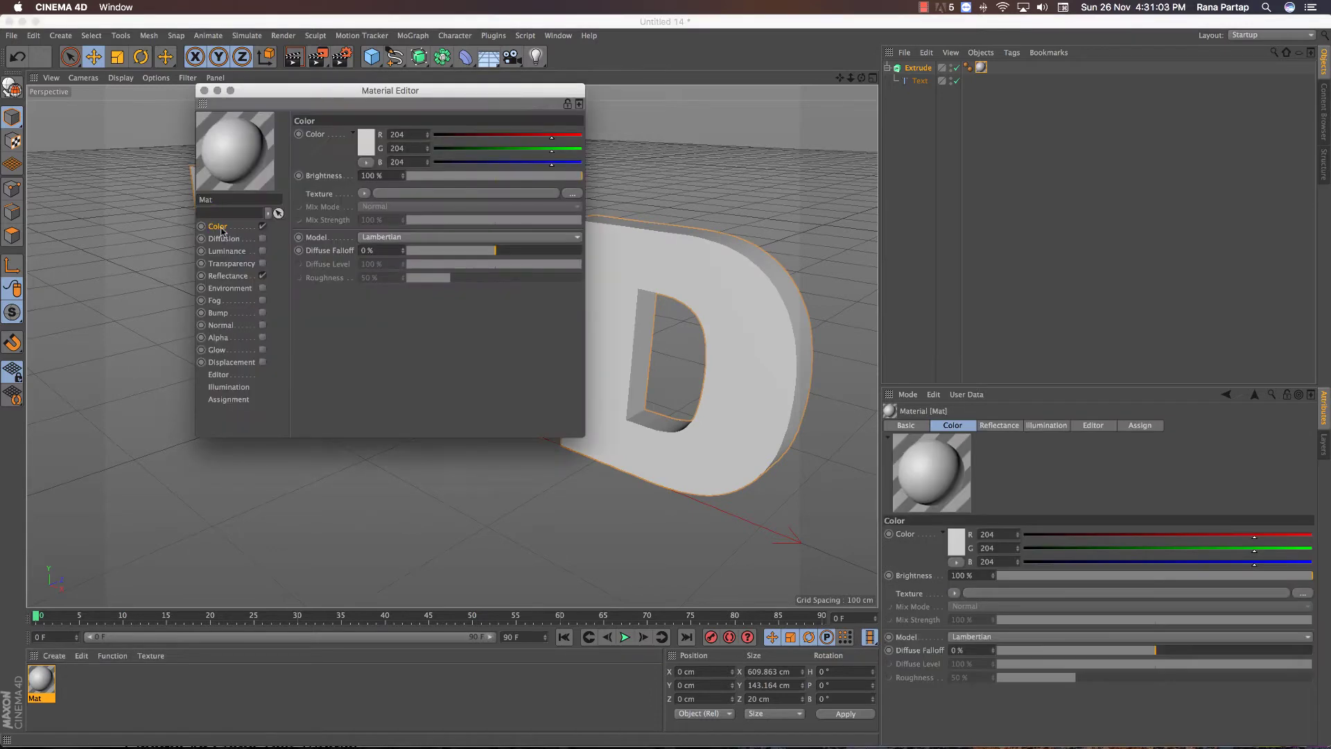
pyautogui.click(232, 362)
pyautogui.click(262, 362)
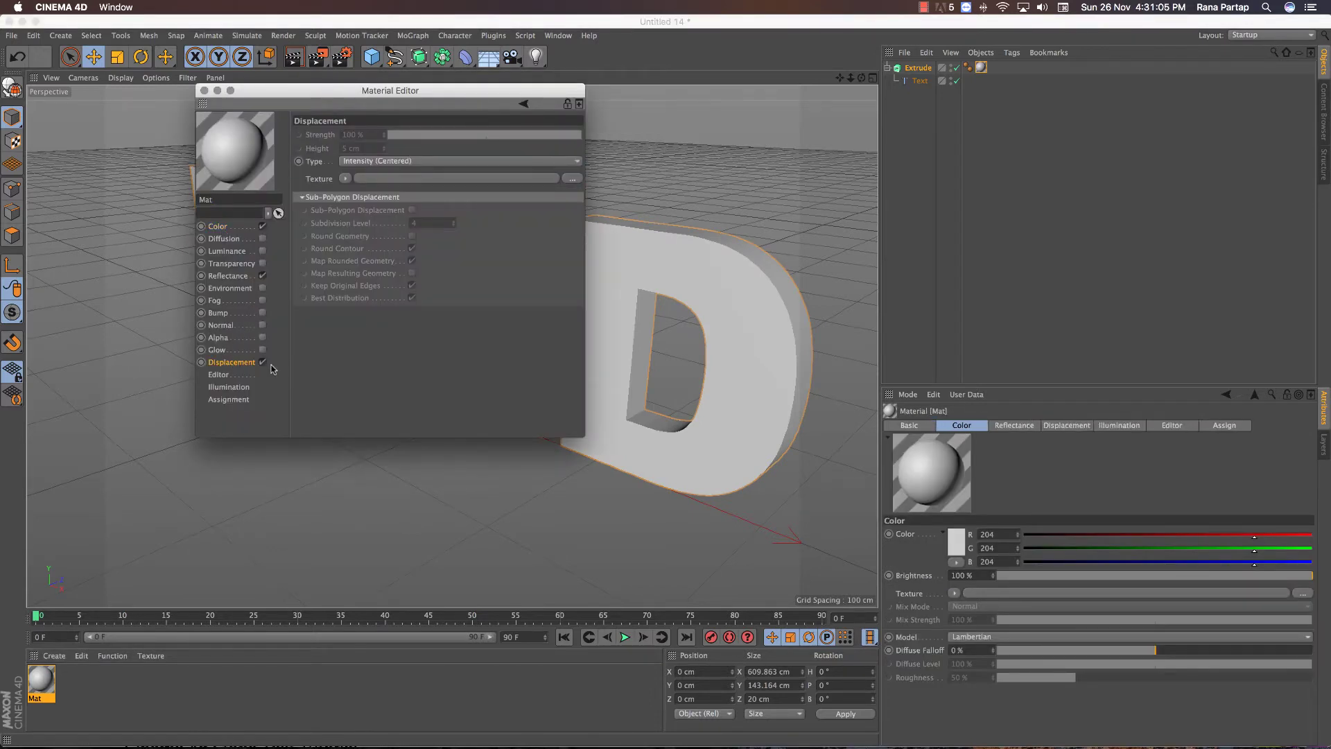
pyautogui.click(345, 178)
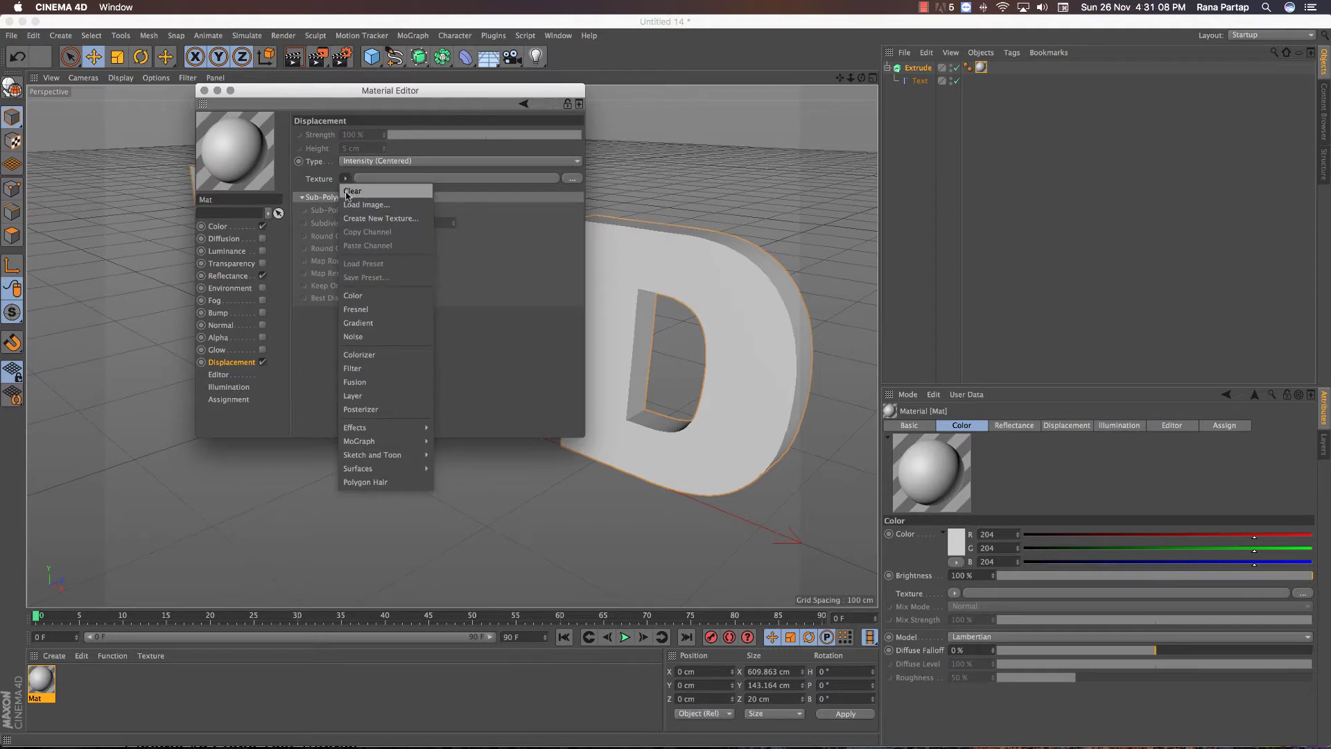
pyautogui.click(357, 337)
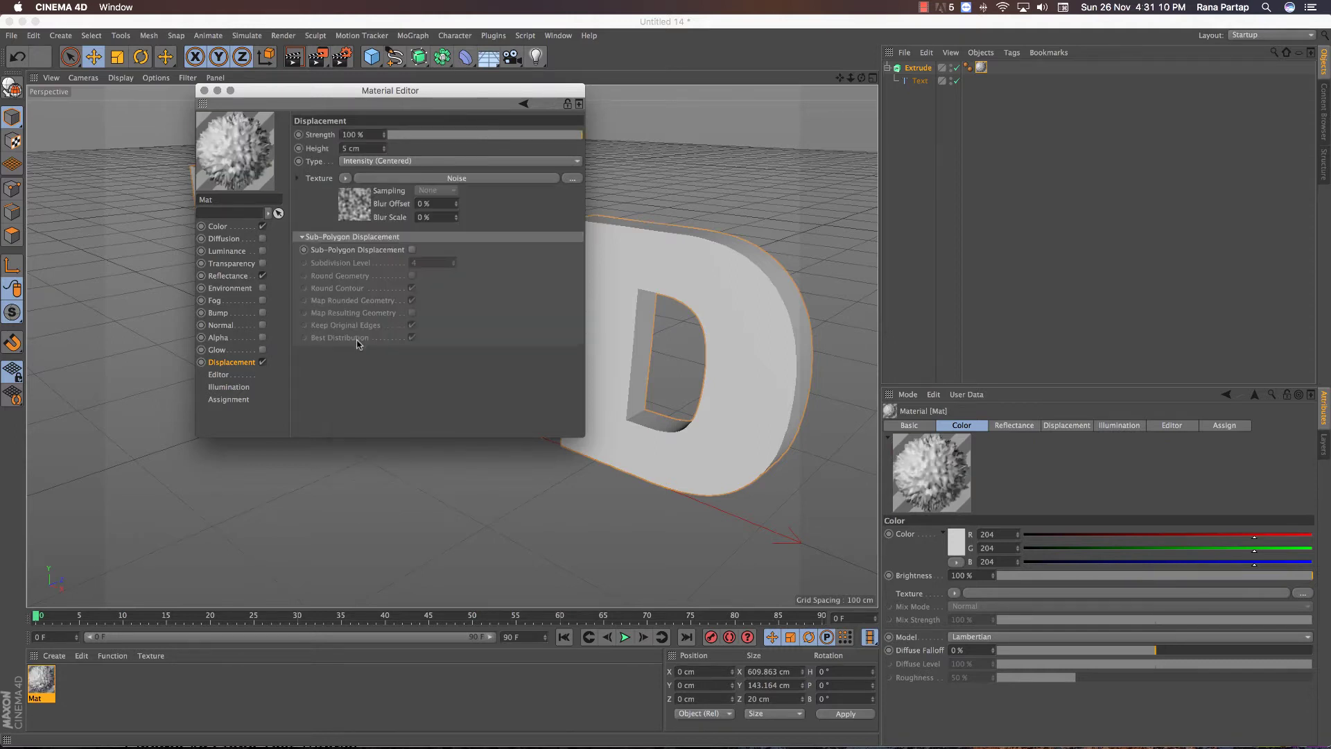
pyautogui.click(412, 249)
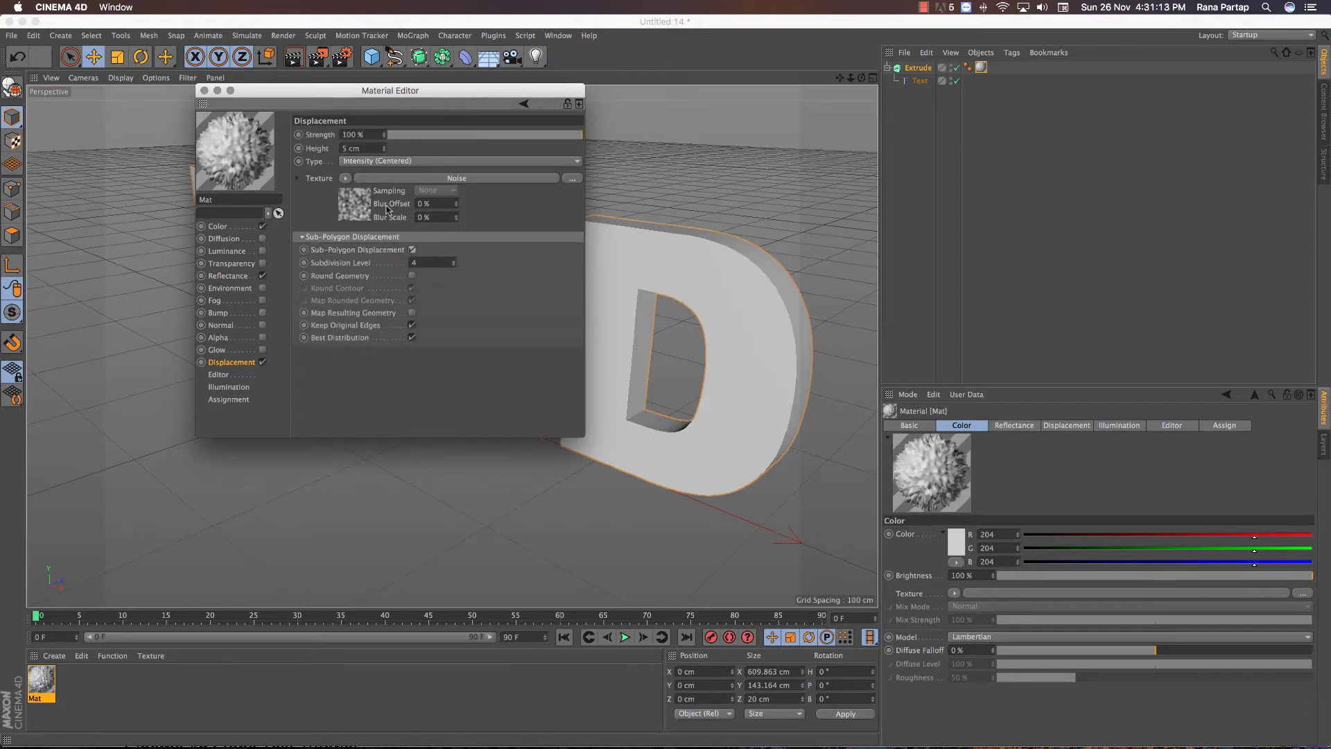
pyautogui.click(350, 207)
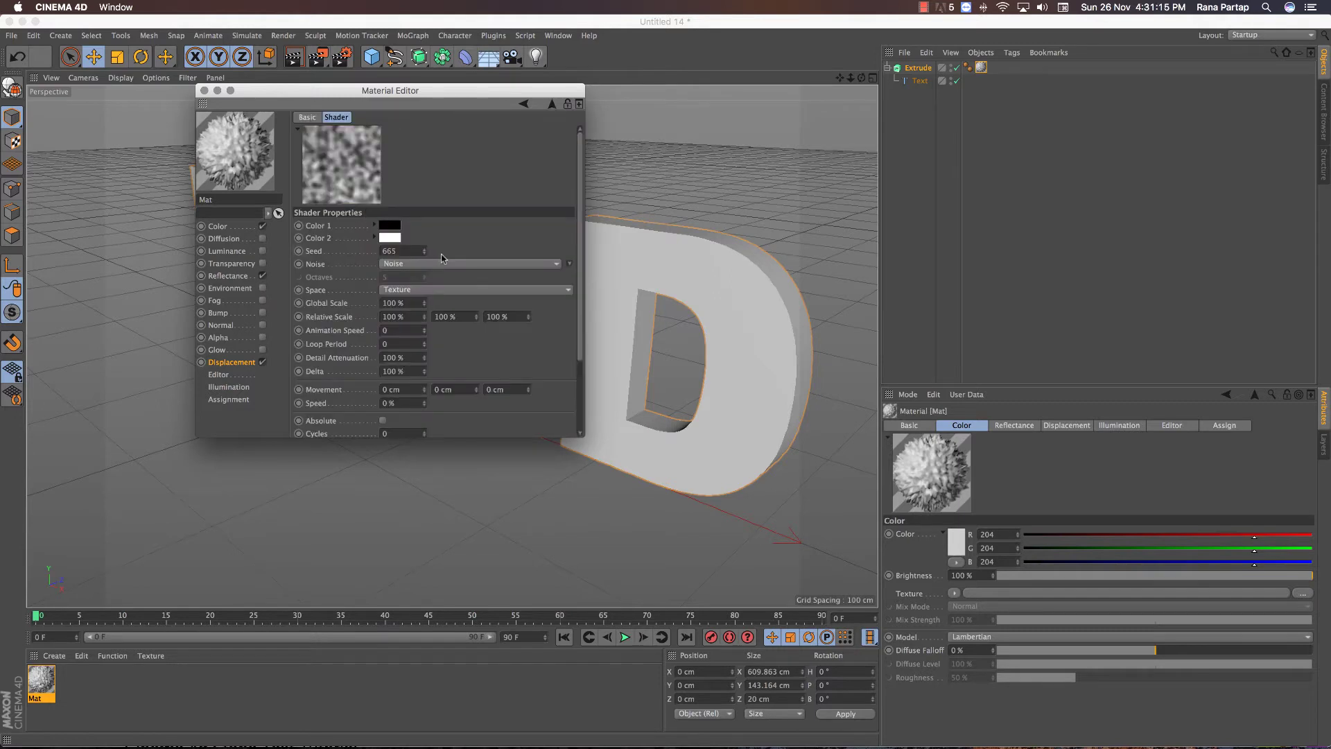
# Step: Set the displacement noise to Cell Voronoi at 140% global scale and 110% vertical relative scale
pyautogui.click(415, 303)
pyautogui.click(454, 264)
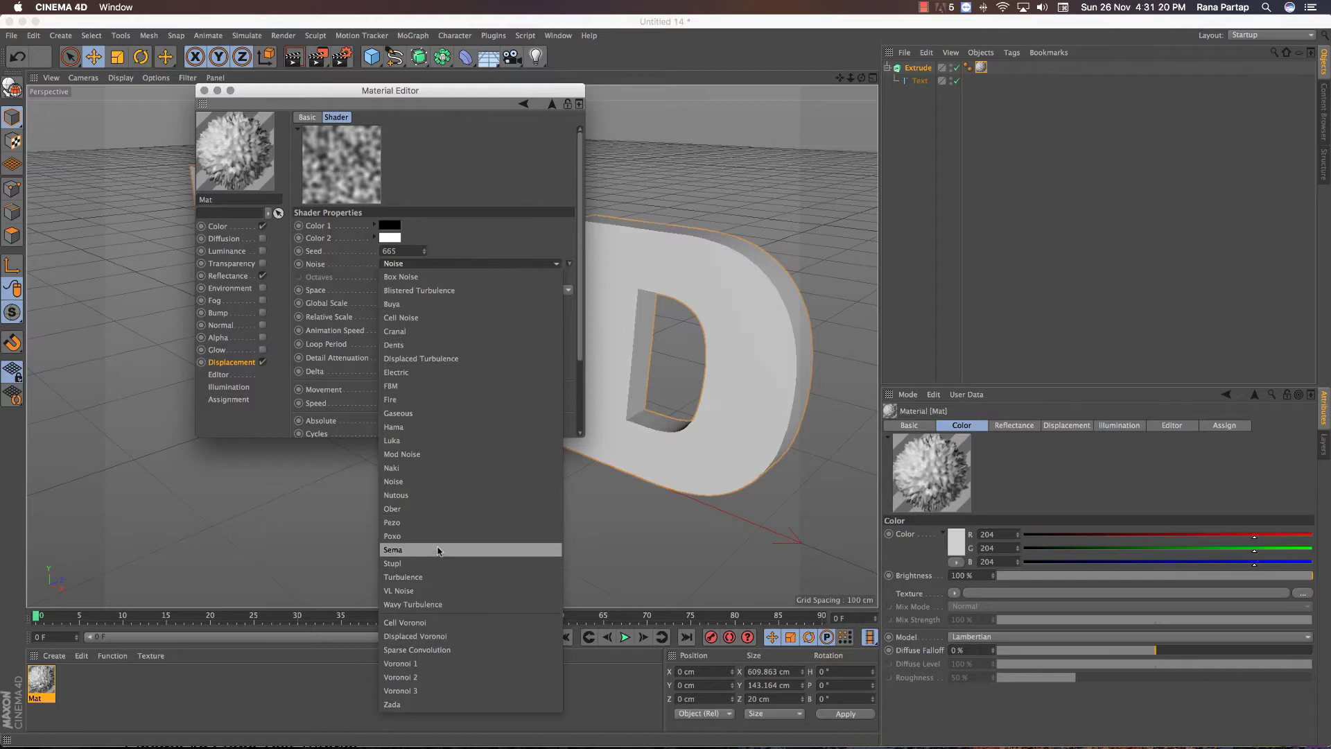
pyautogui.click(429, 622)
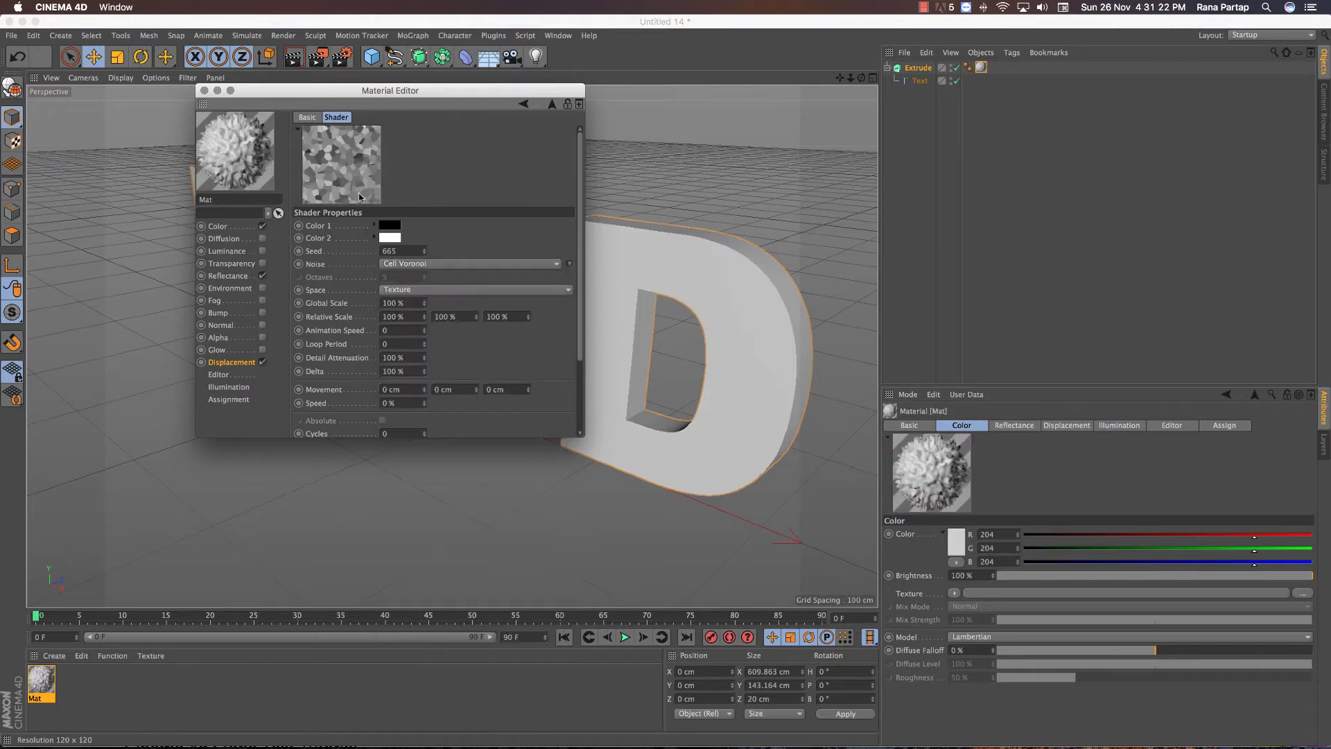
pyautogui.click(393, 303)
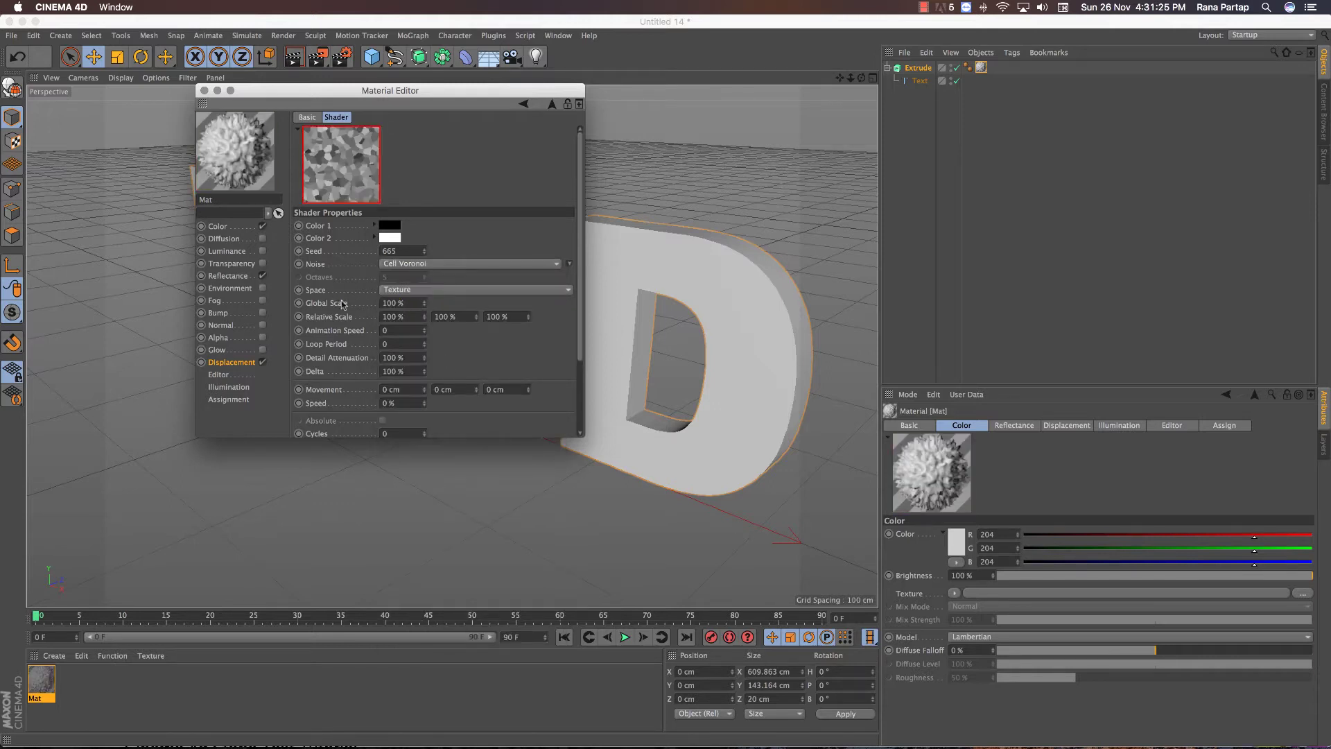
pyautogui.write('140')
pyautogui.press('Return')
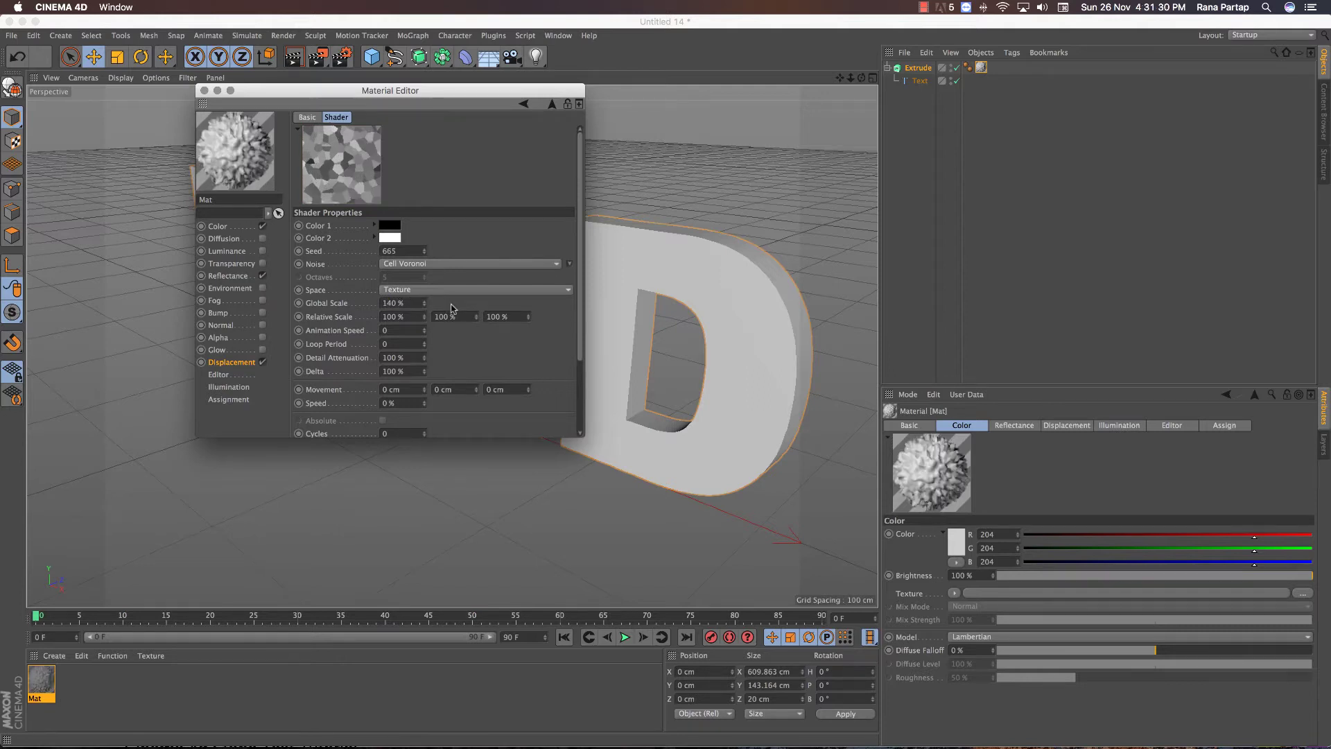
pyautogui.click(451, 317)
pyautogui.write('1')
# Step: Load the stone screenshot image from Desktop as the Color texture, without copying it
pyautogui.click(221, 227)
pyautogui.click(572, 193)
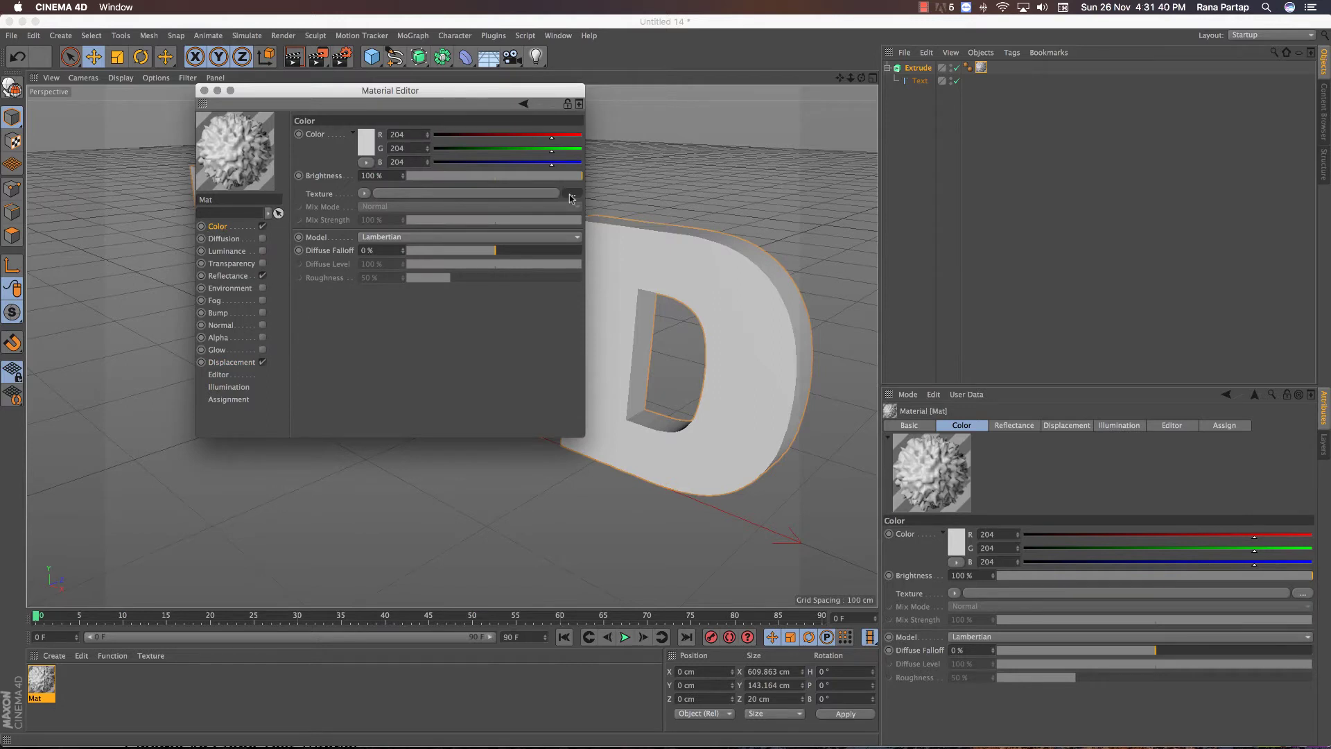
pyautogui.scroll(-1, 447, 325)
pyautogui.click(435, 352)
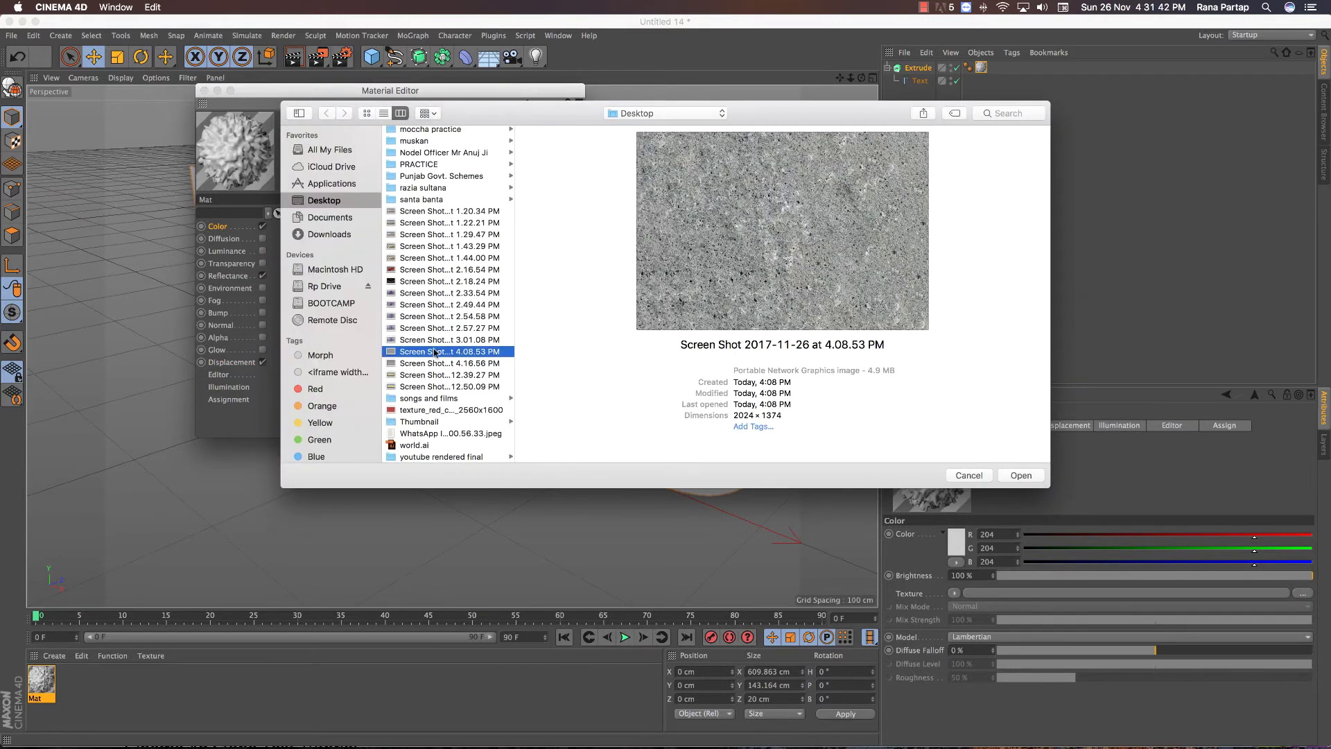
pyautogui.click(1020, 476)
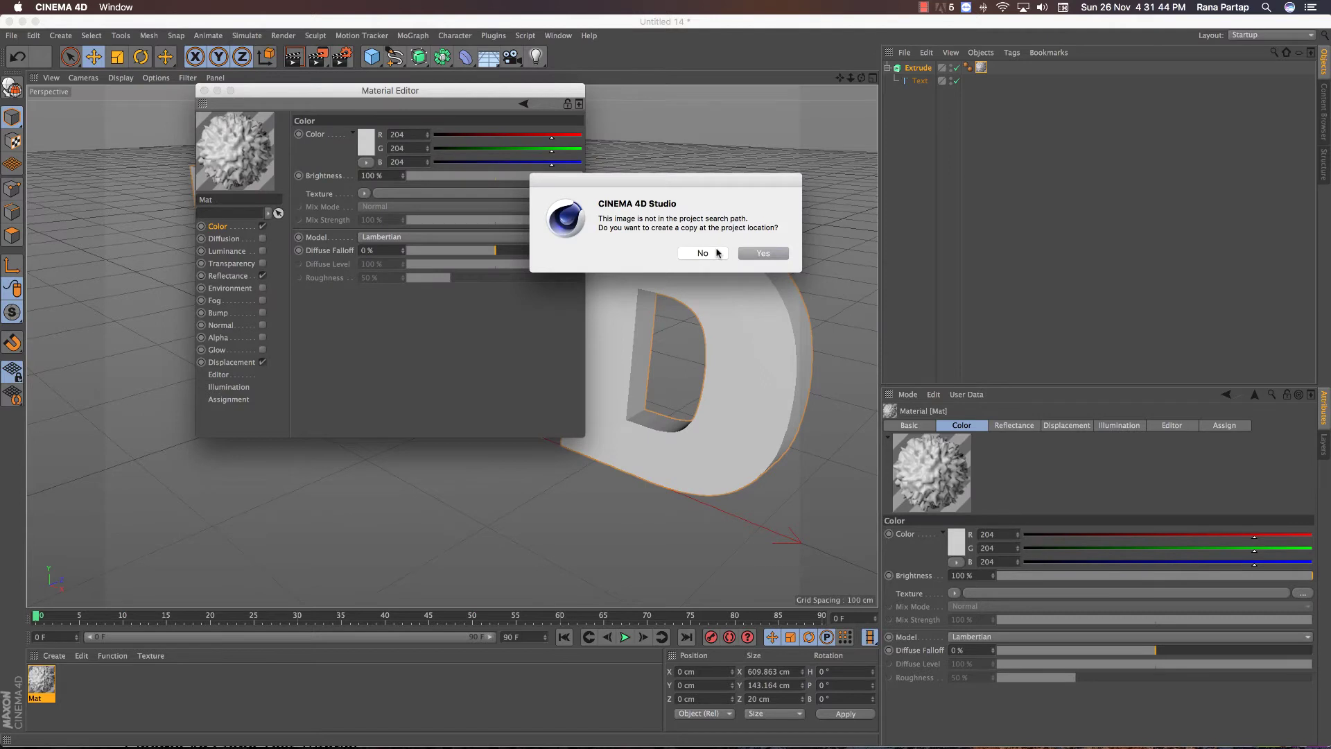
pyautogui.click(710, 253)
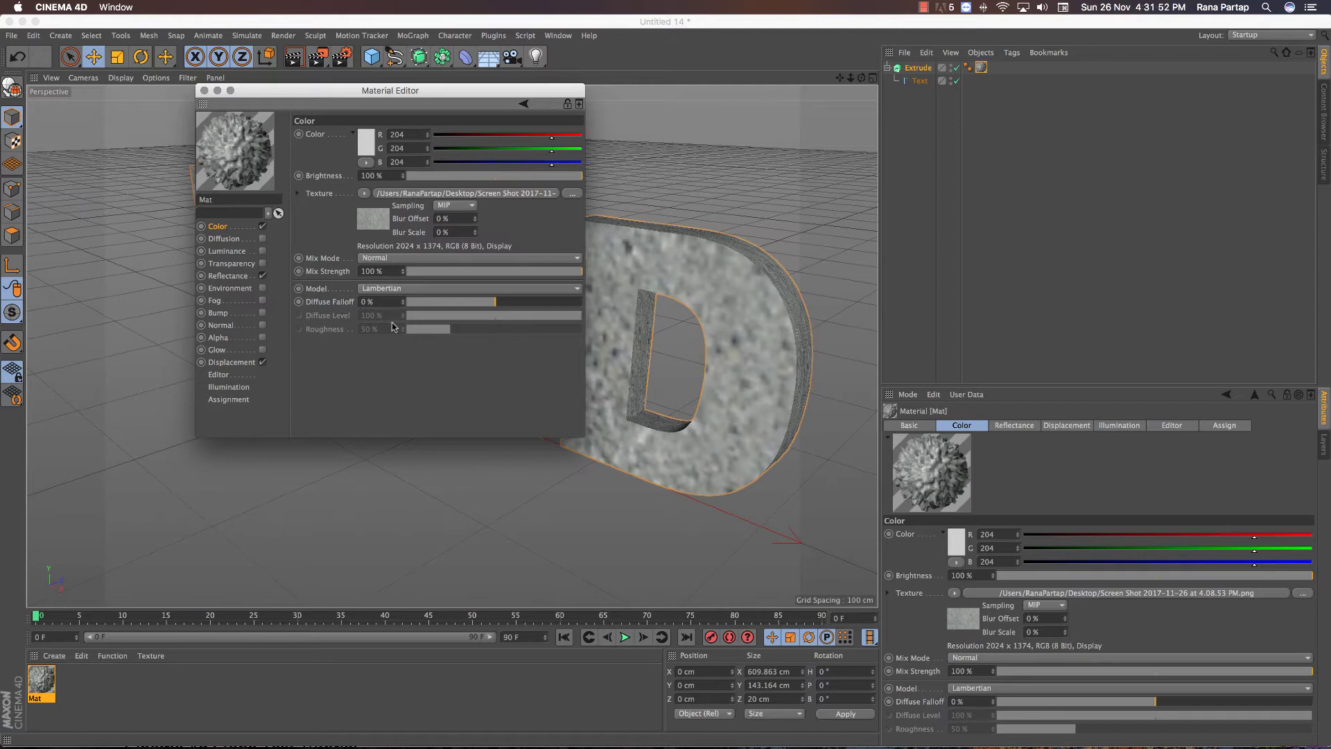
# Step: Enable Bump using the stone image as its texture at 47% strength
pyautogui.click(218, 314)
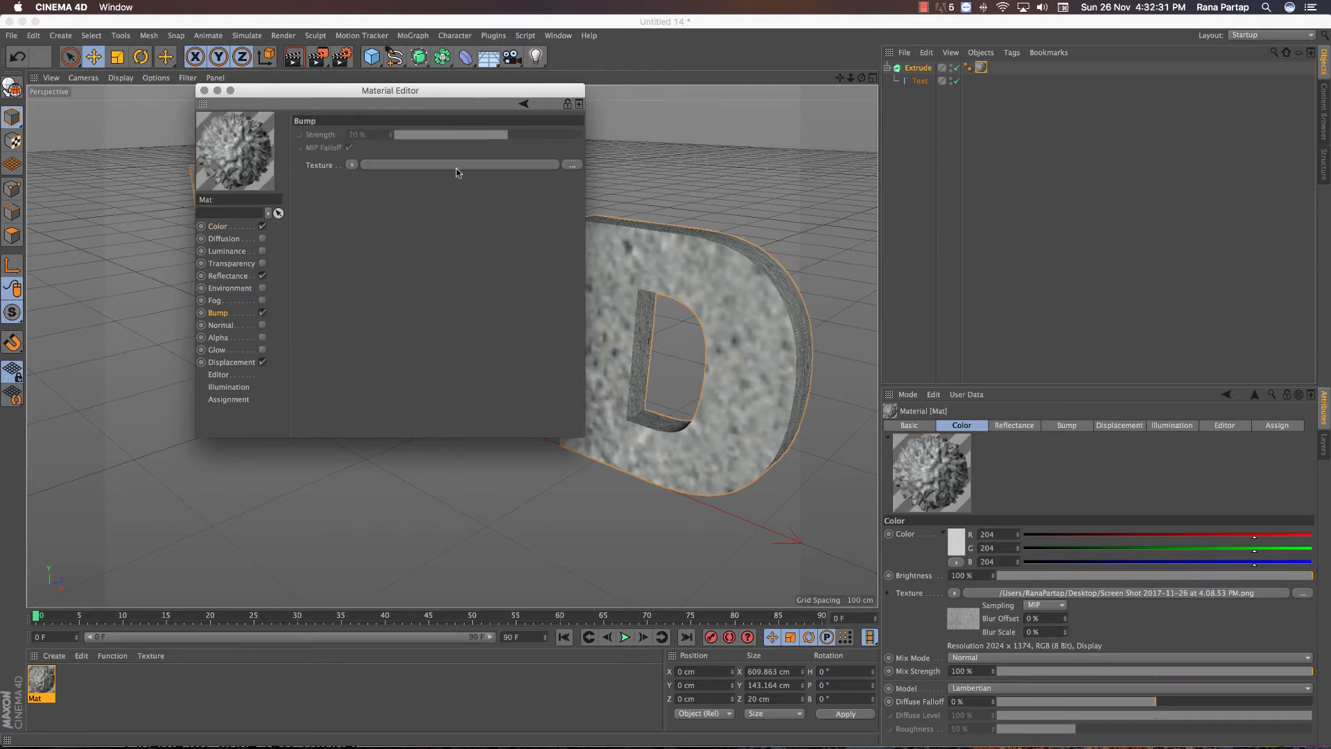
pyautogui.click(460, 165)
pyautogui.click(416, 351)
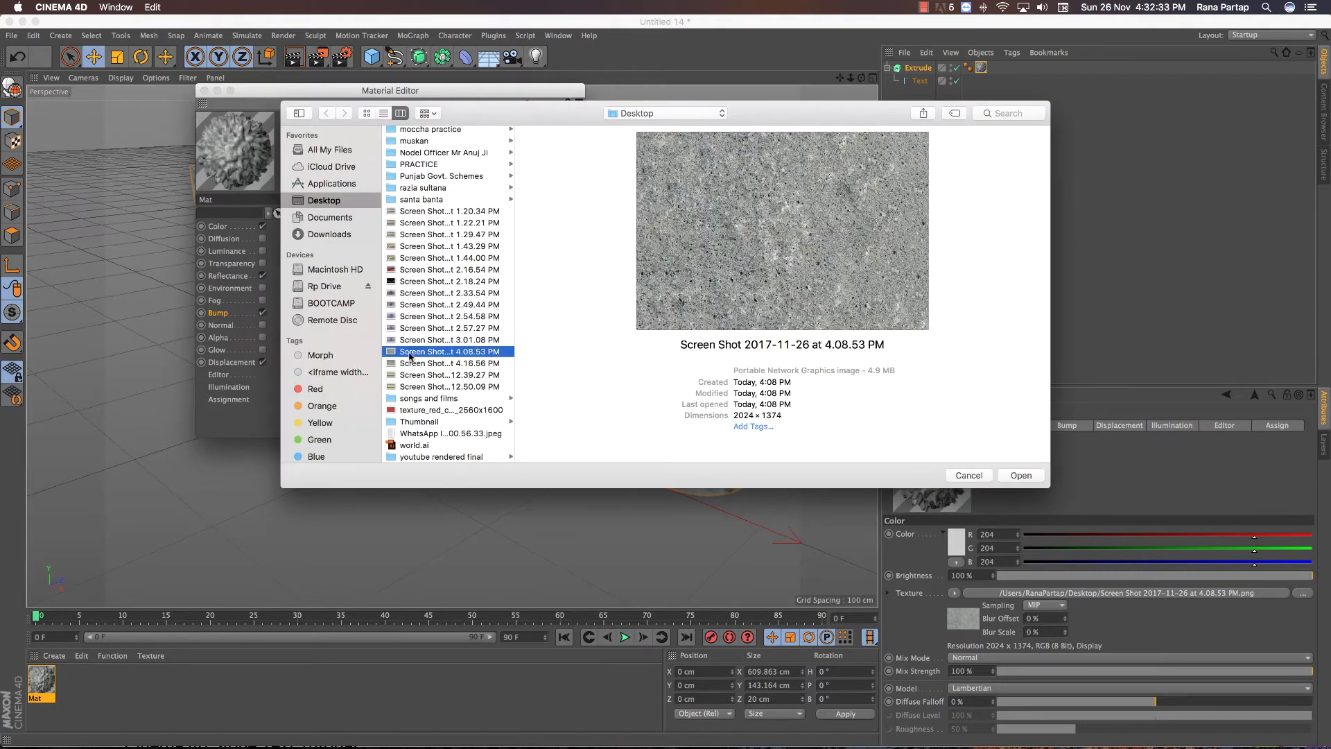
pyautogui.click(1021, 476)
pyautogui.click(702, 252)
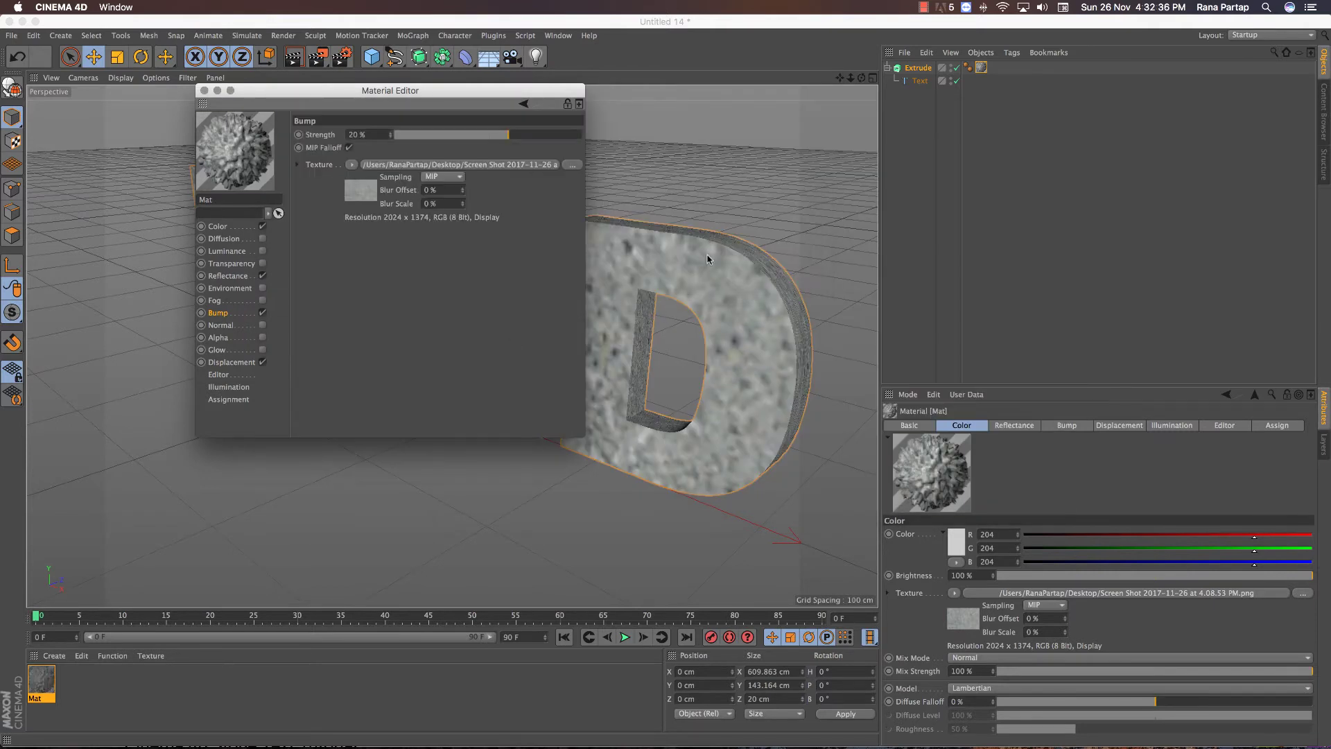
pyautogui.moveTo(512, 138); pyautogui.dragTo(535, 138)
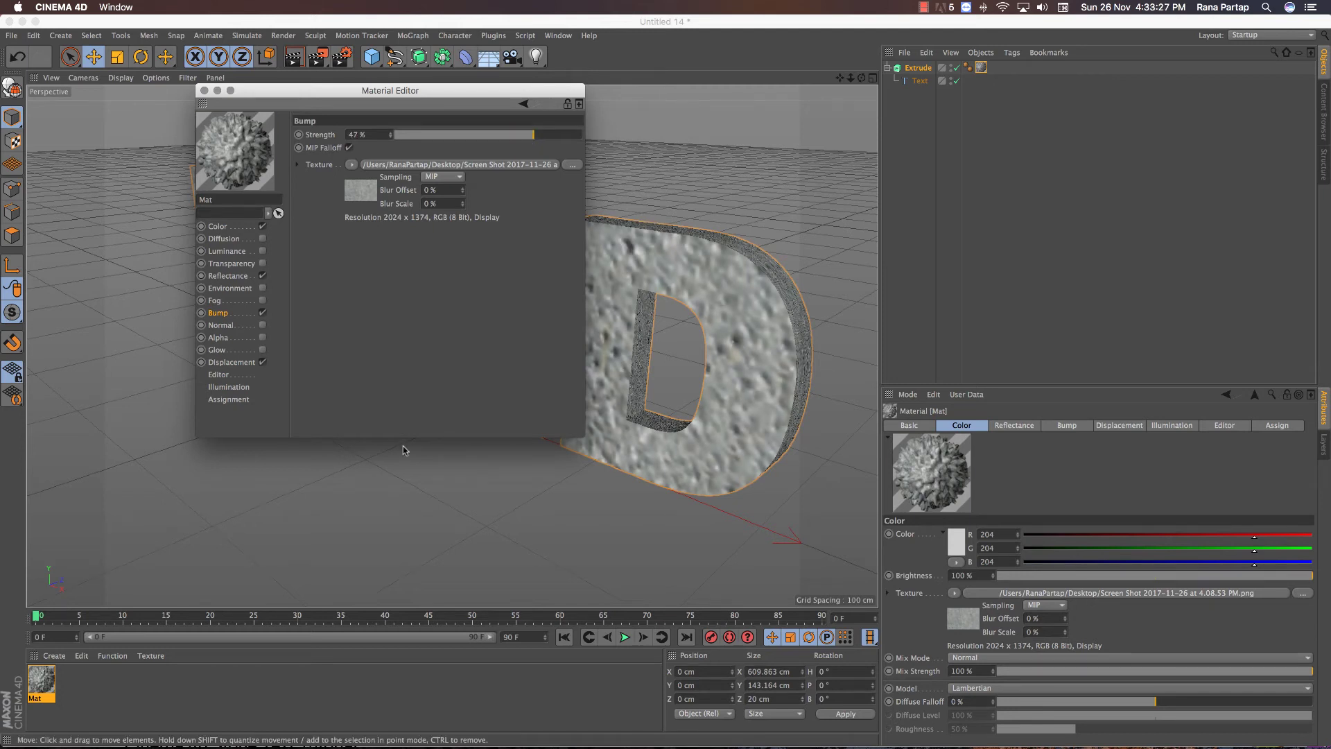
pyautogui.click(352, 165)
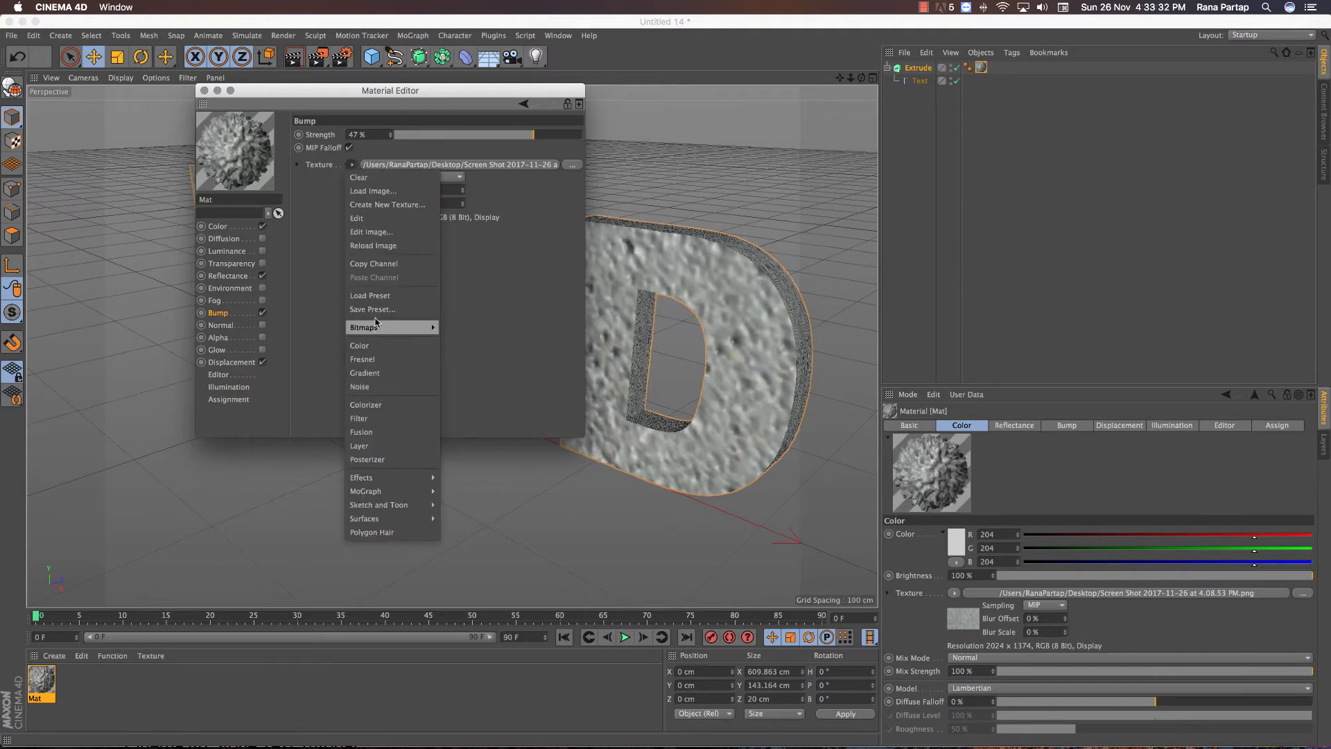
# Step: Wrap the bump texture in a Layer shader with Brightness/Contrast/Gamma at 43% contrast
pyautogui.click(374, 446)
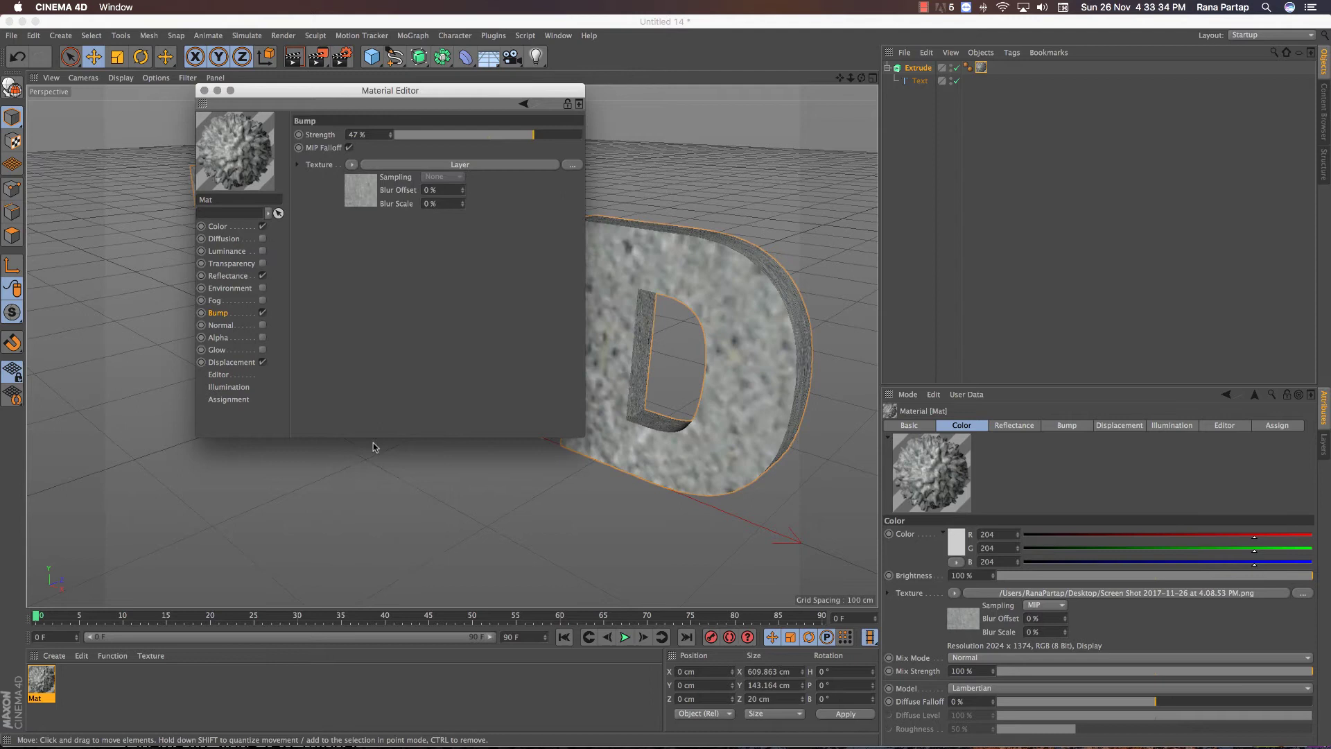
pyautogui.click(382, 165)
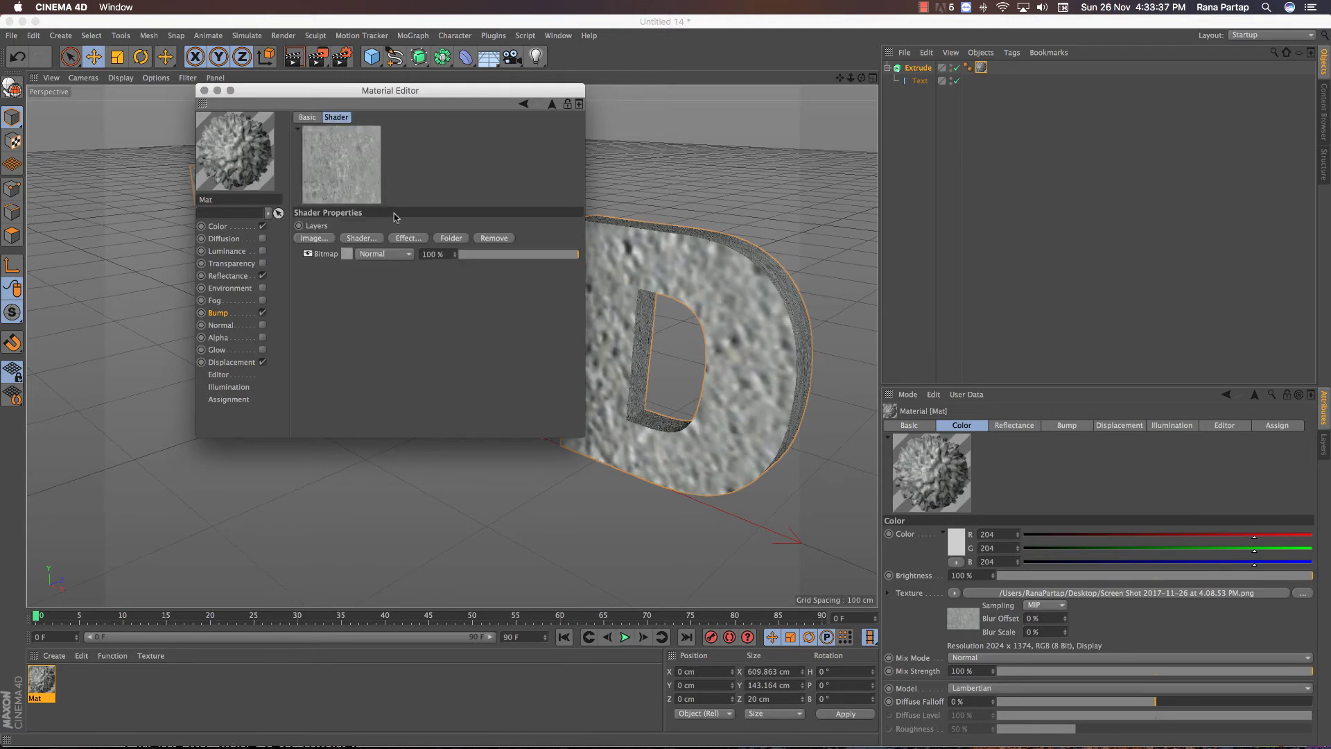
pyautogui.click(406, 240)
pyautogui.click(485, 240)
pyautogui.moveTo(511, 270); pyautogui.dragTo(536, 273)
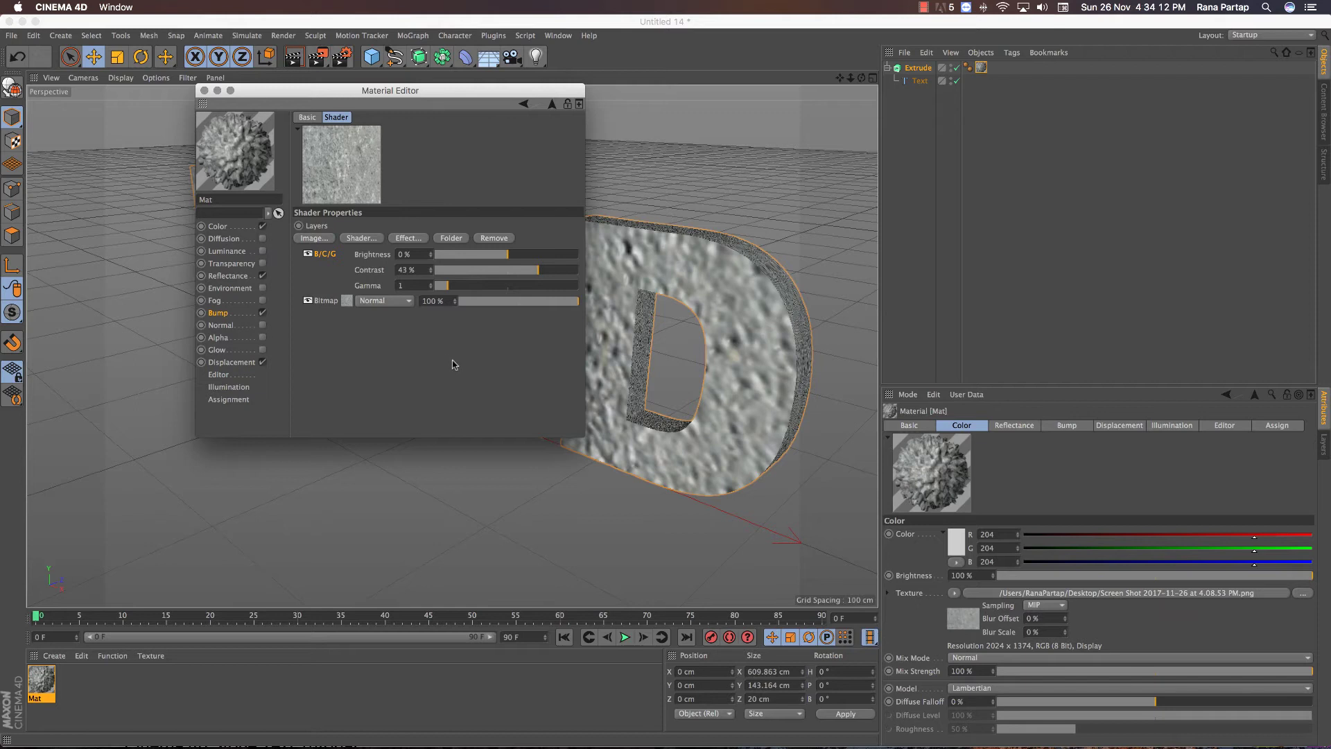
pyautogui.click(203, 90)
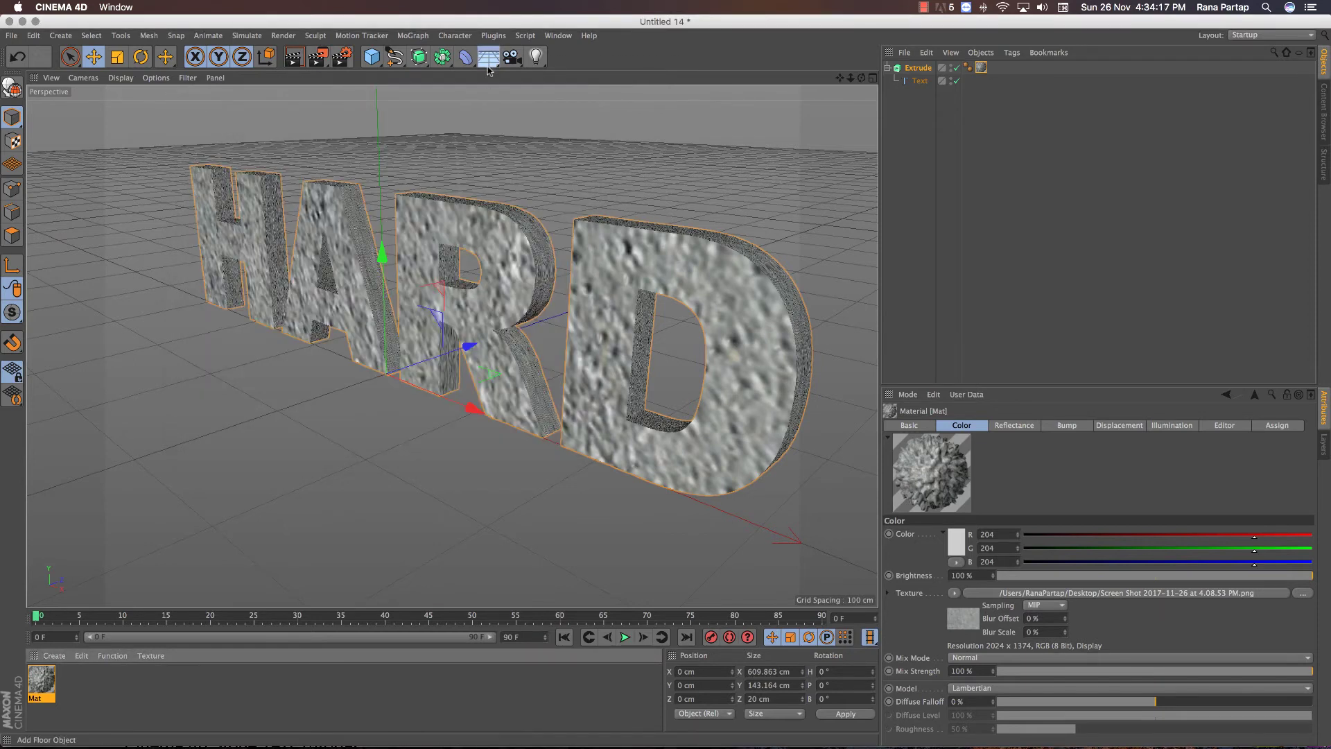
# Step: Add a Floor and apply a new material to it
pyautogui.moveTo(488, 56); pyautogui.dragTo(511, 71)
pyautogui.doubleClick(92, 689)
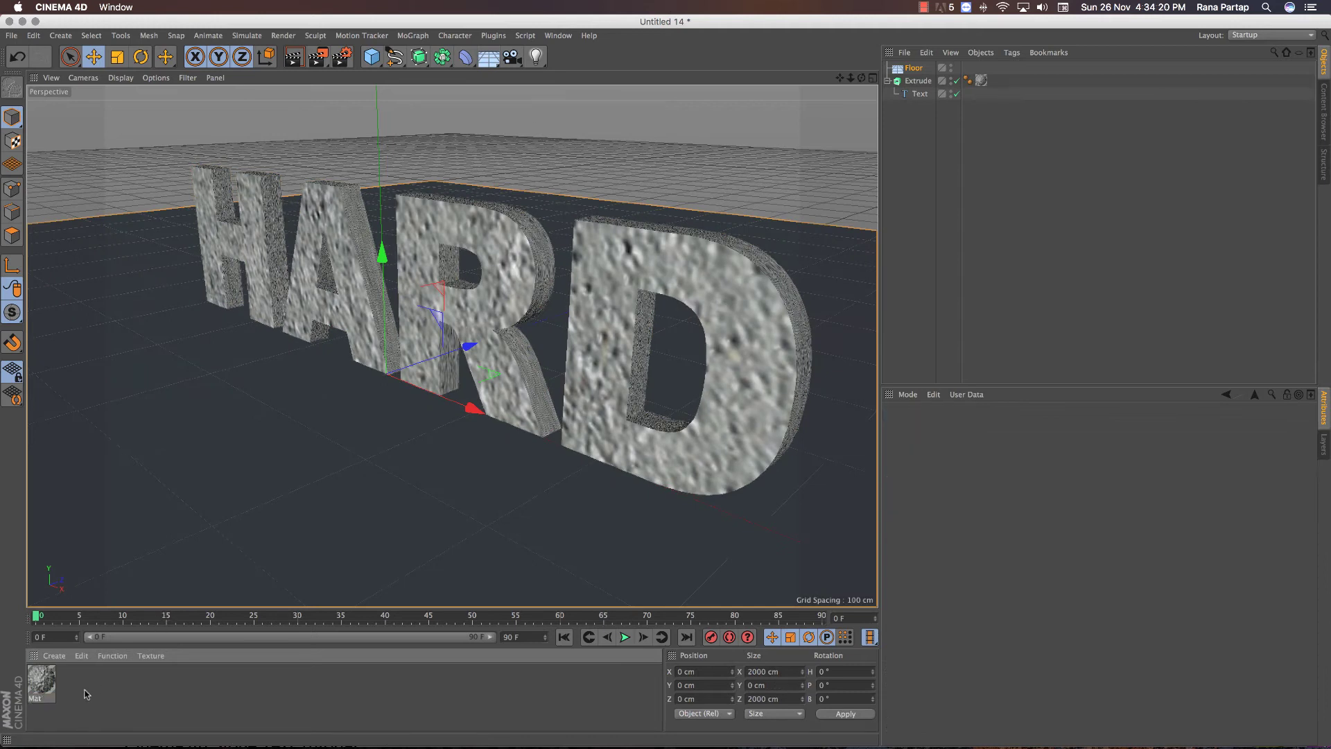
pyautogui.moveTo(50, 685); pyautogui.dragTo(336, 543)
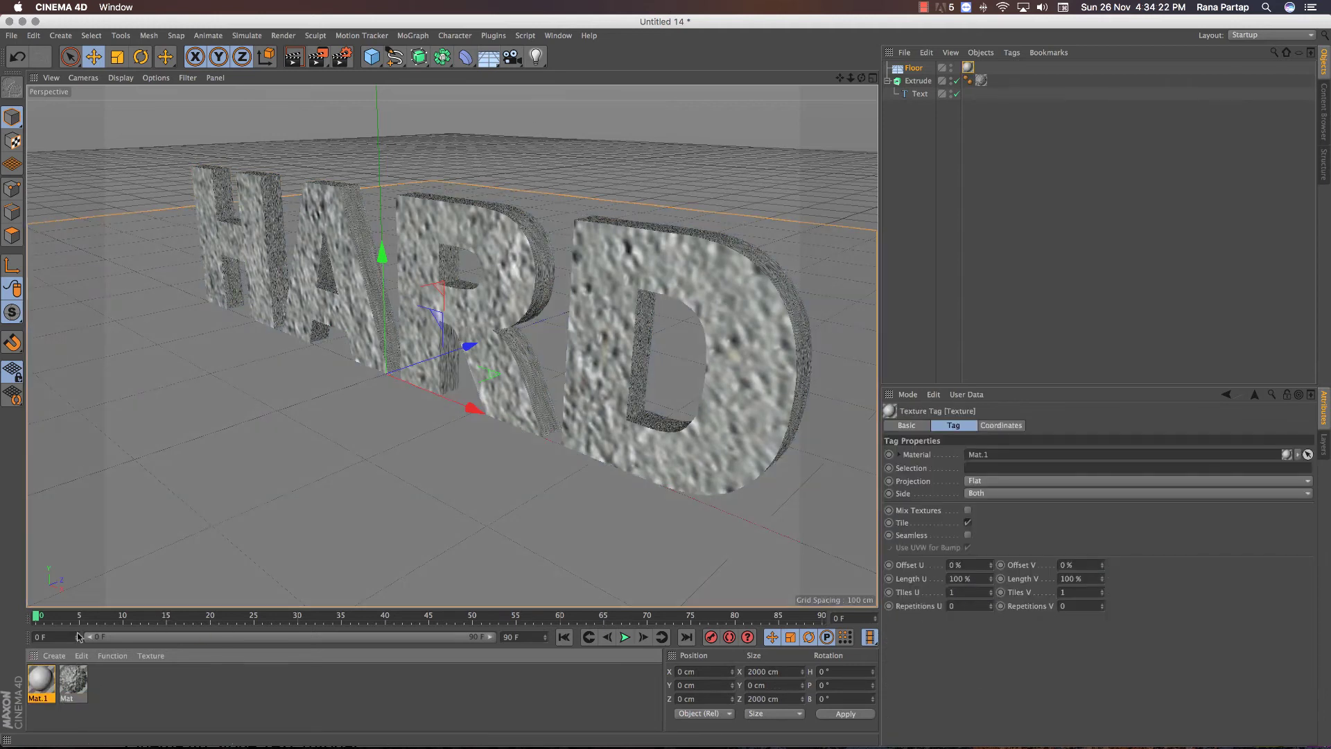
pyautogui.doubleClick(46, 676)
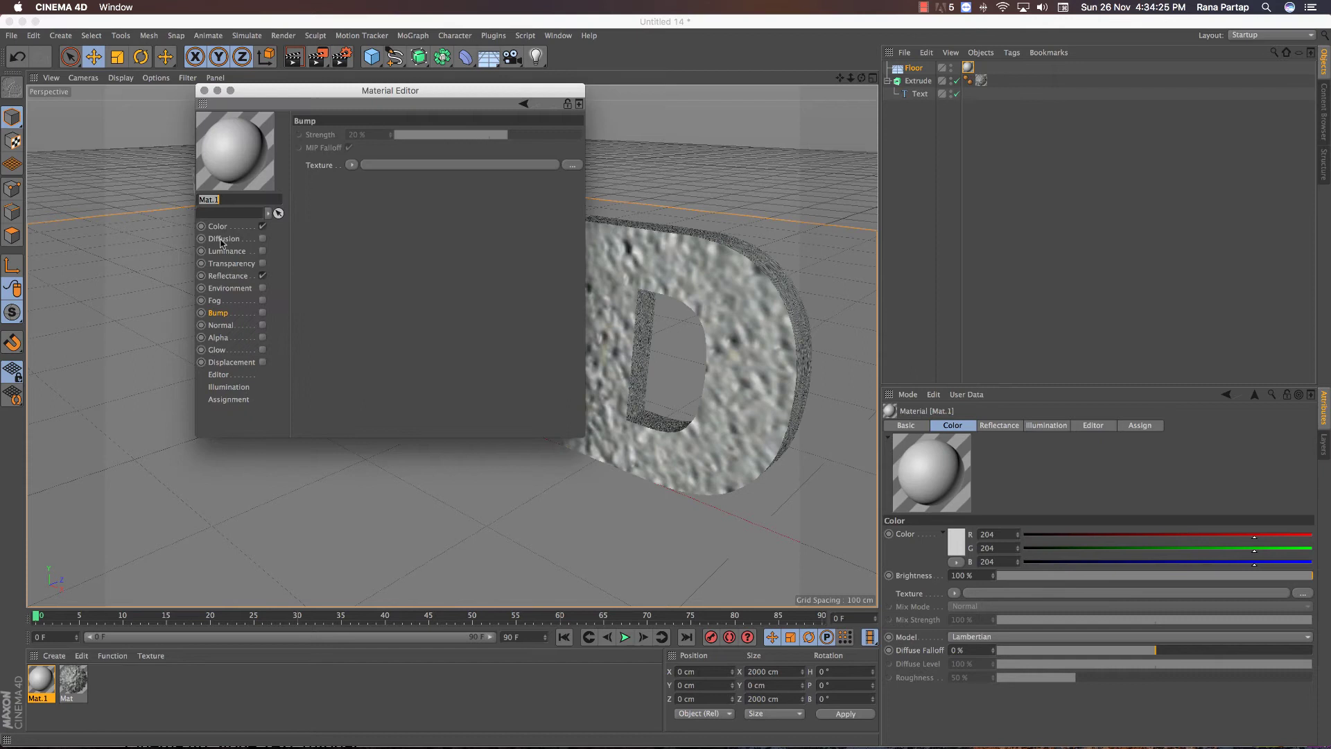
# Step: Give the floor material a Phong reflectance layer at 37% brightness and render the view
pyautogui.click(229, 276)
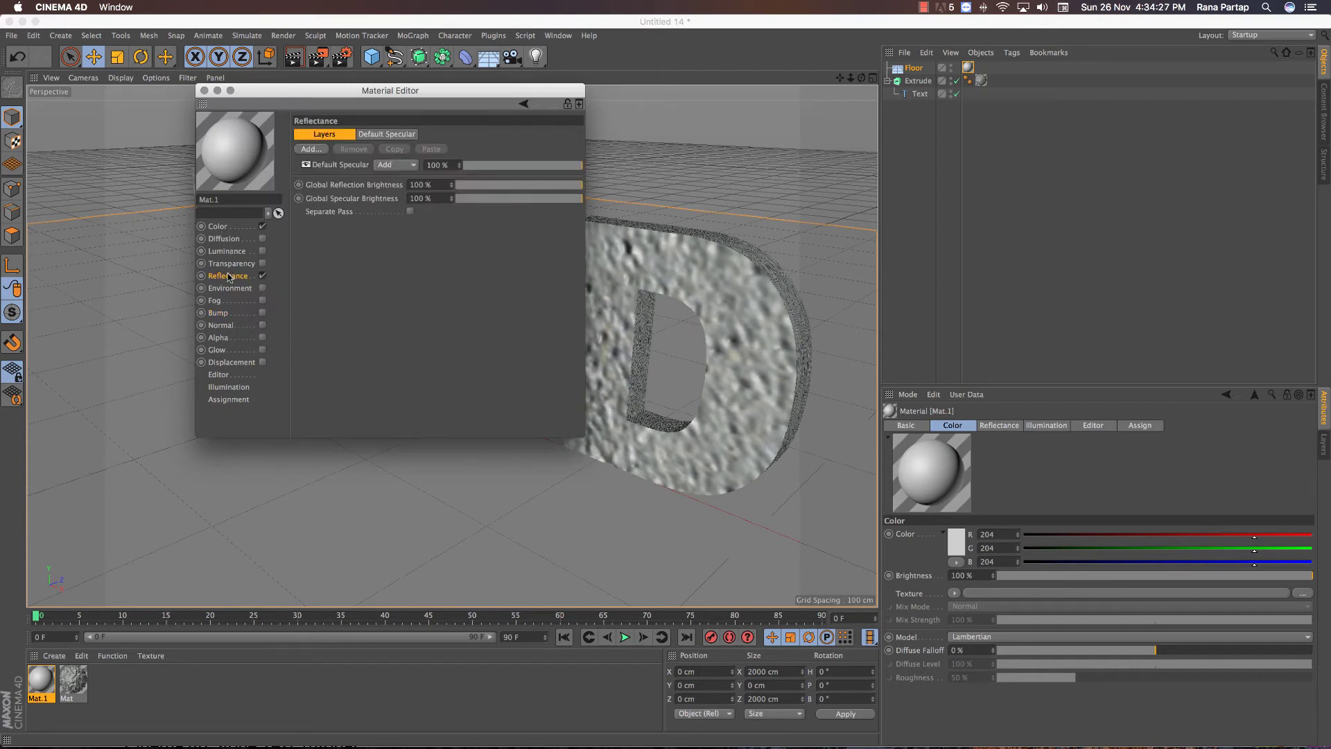
pyautogui.click(328, 154)
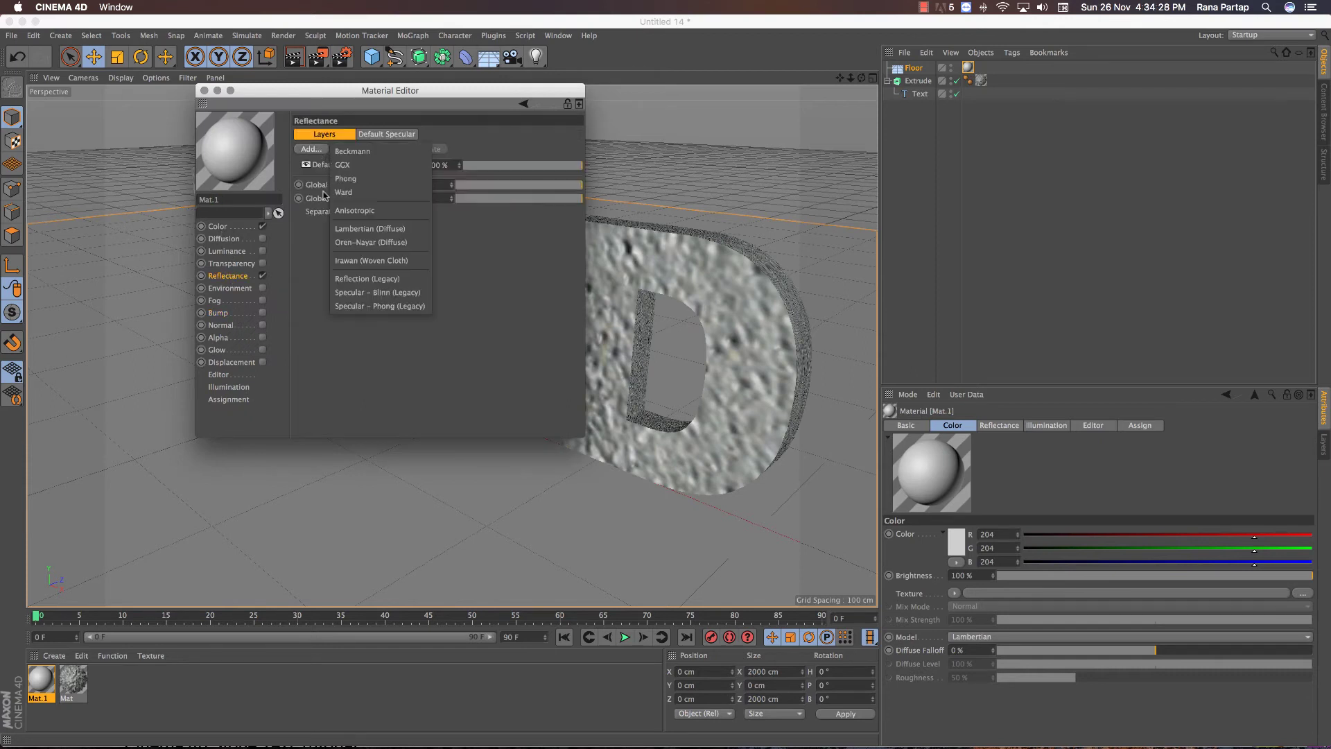
pyautogui.click(374, 178)
pyautogui.click(468, 422)
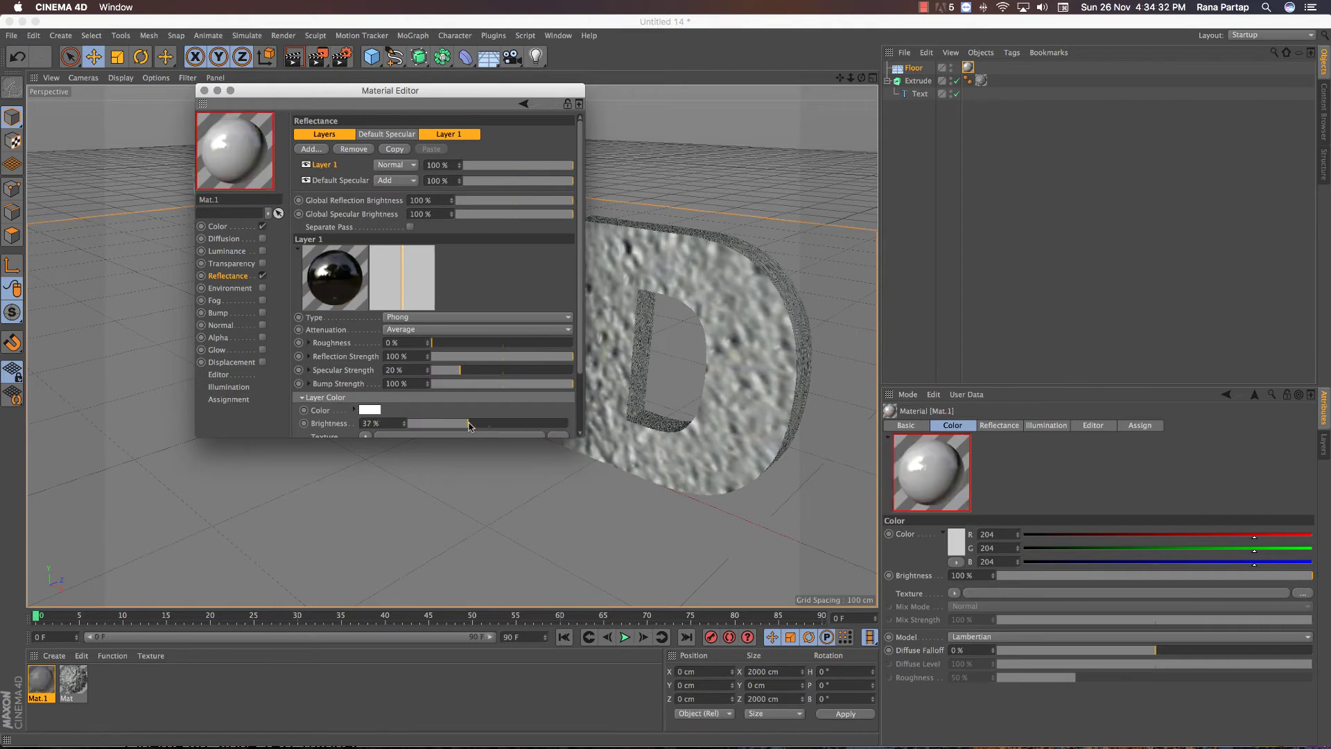
pyautogui.click(203, 90)
pyautogui.click(293, 61)
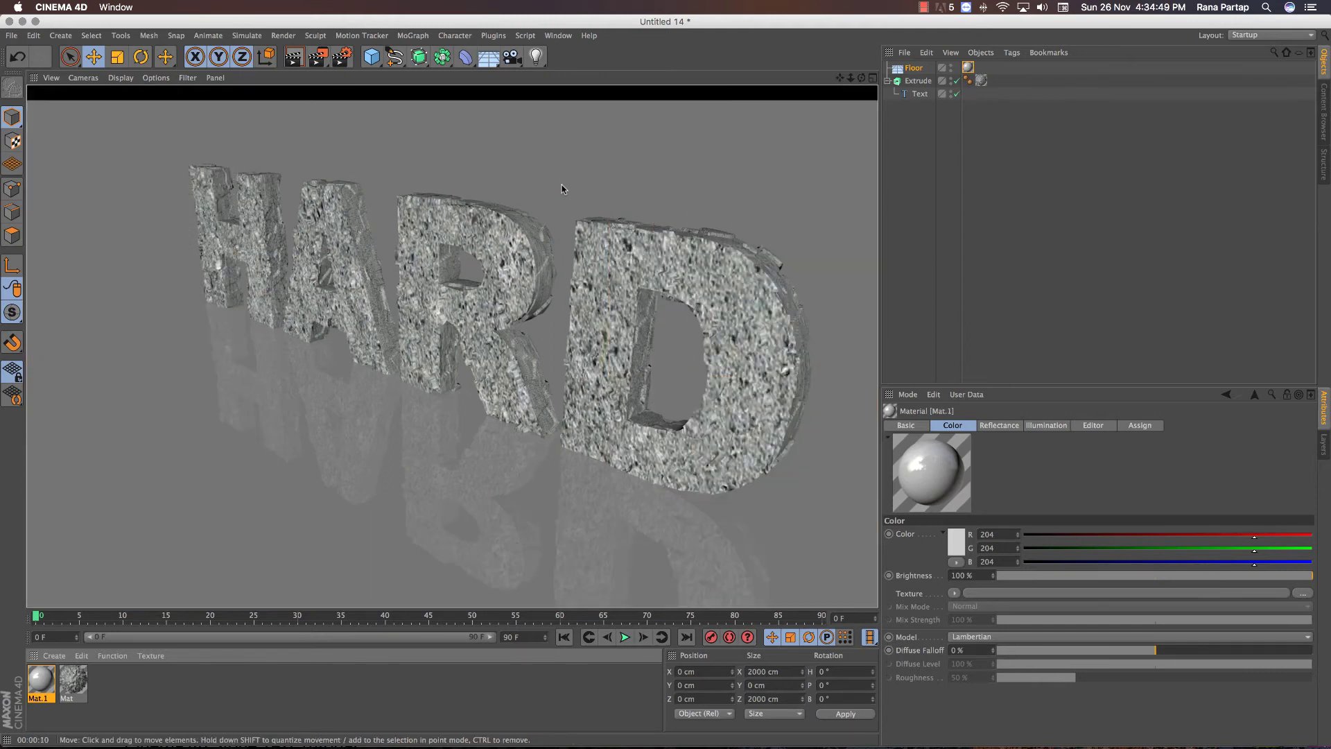
# Step: Add a light and move it to the front-right of the floor, raised above it along Y
pyautogui.click(561, 188)
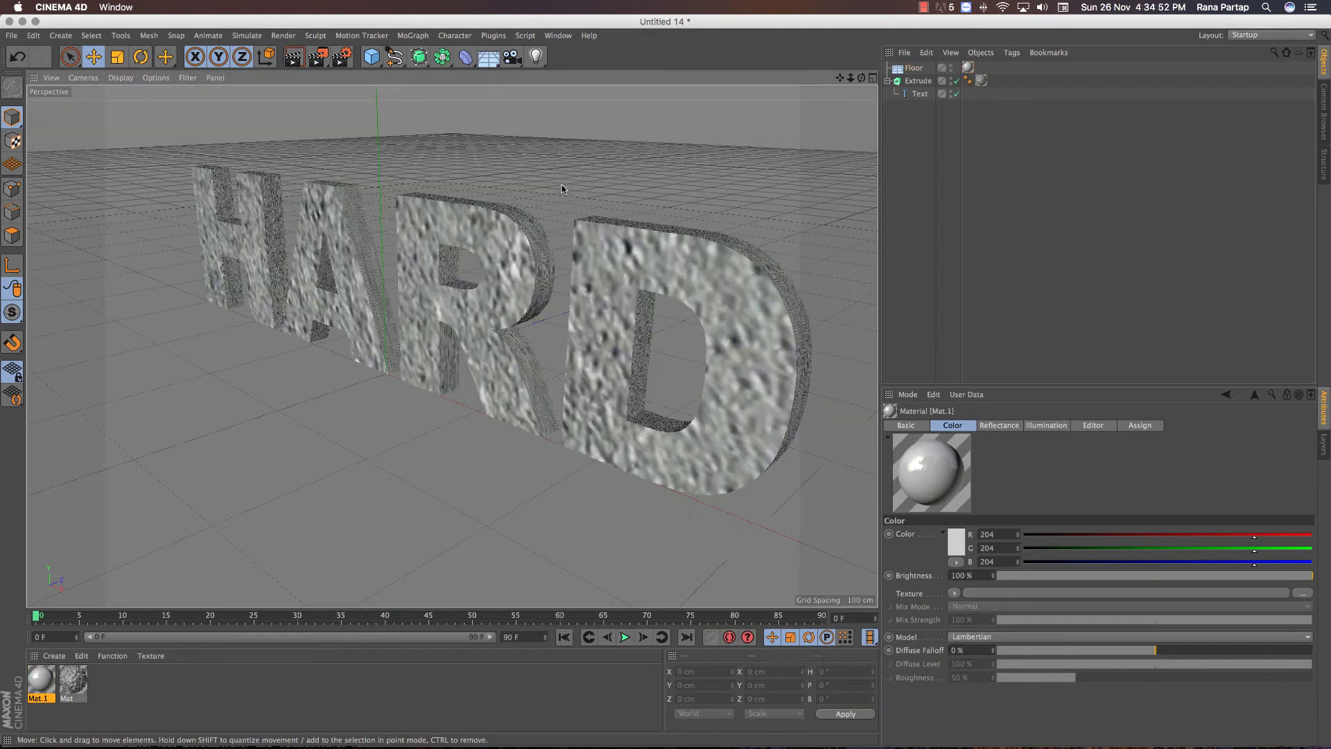
pyautogui.click(919, 81)
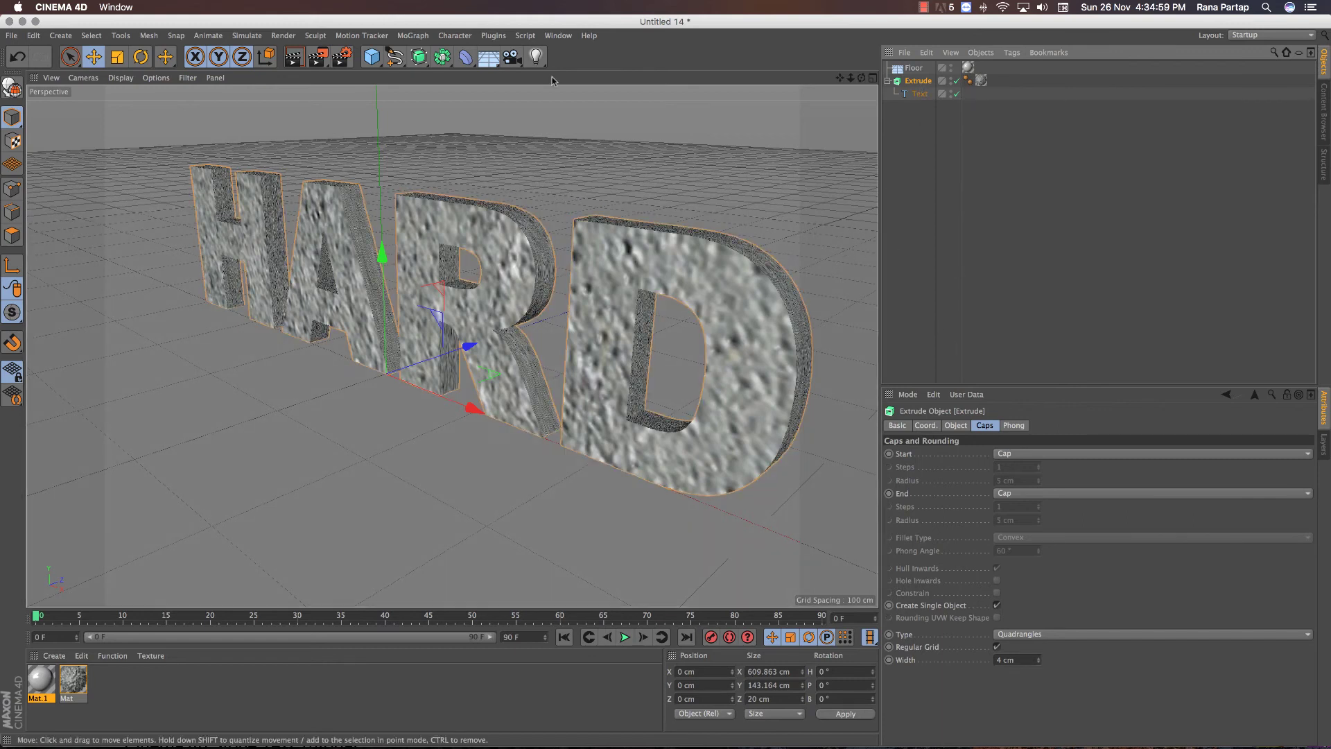
pyautogui.moveTo(536, 57); pyautogui.dragTo(554, 65)
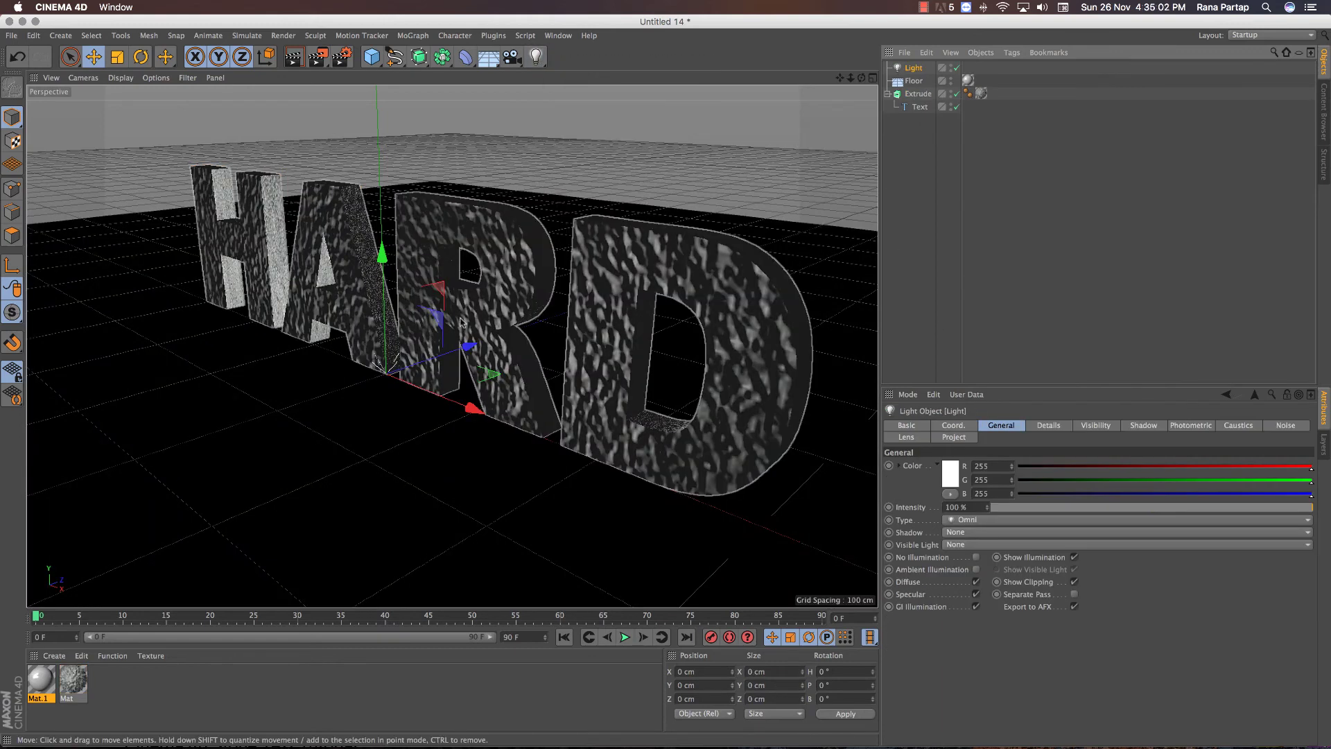
pyautogui.moveTo(463, 321)
pyautogui.mouseDown()
pyautogui.moveTo(634, 596)
pyautogui.moveTo(665, 596)
pyautogui.mouseUp()
pyautogui.moveTo(687, 541)
pyautogui.mouseDown()
pyautogui.moveTo(694, 333)
pyautogui.moveTo(797, 322)
pyautogui.moveTo(774, 208)
pyautogui.moveTo(734, 177)
pyautogui.moveTo(746, 128)
pyautogui.mouseUp()
# Step: Zoom around the lit scene and reselect the HARD Extrude object
pyautogui.scroll(-3, 721, 320)
pyautogui.scroll(3, 658, 257)
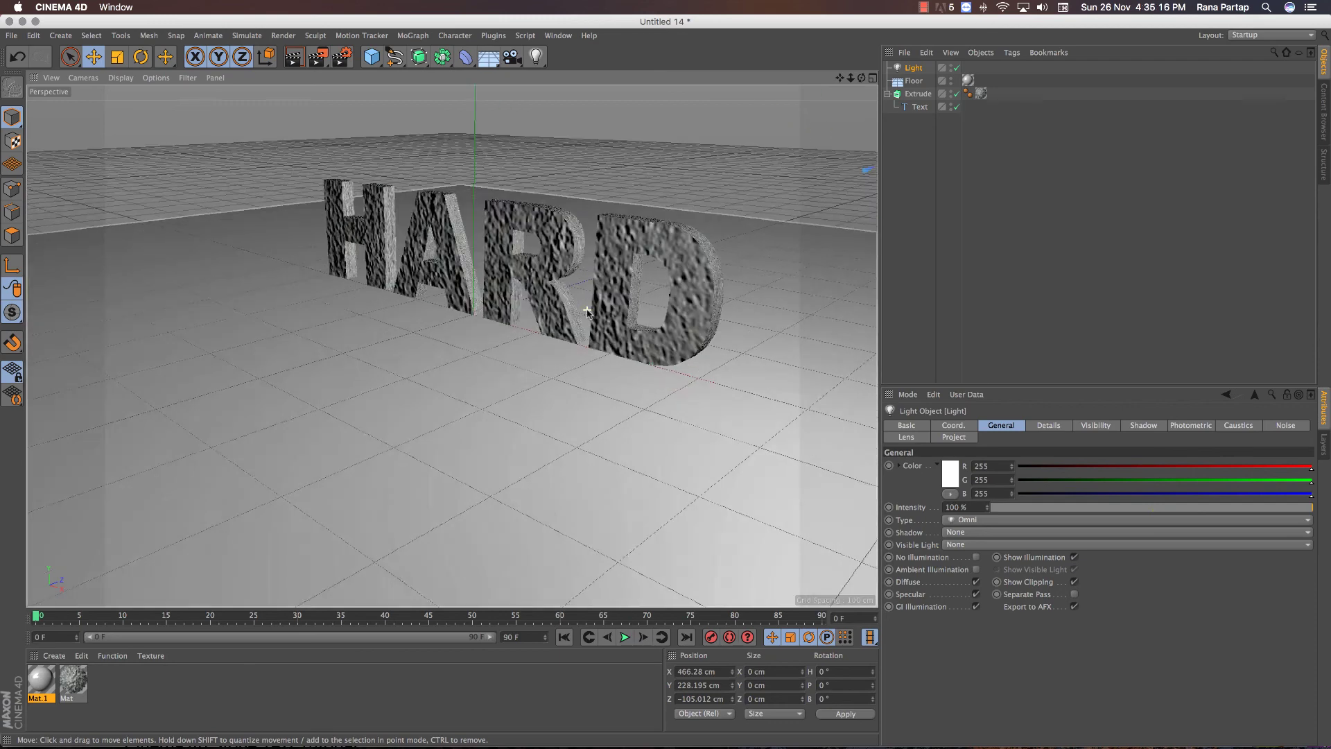
pyautogui.scroll(4, 587, 313)
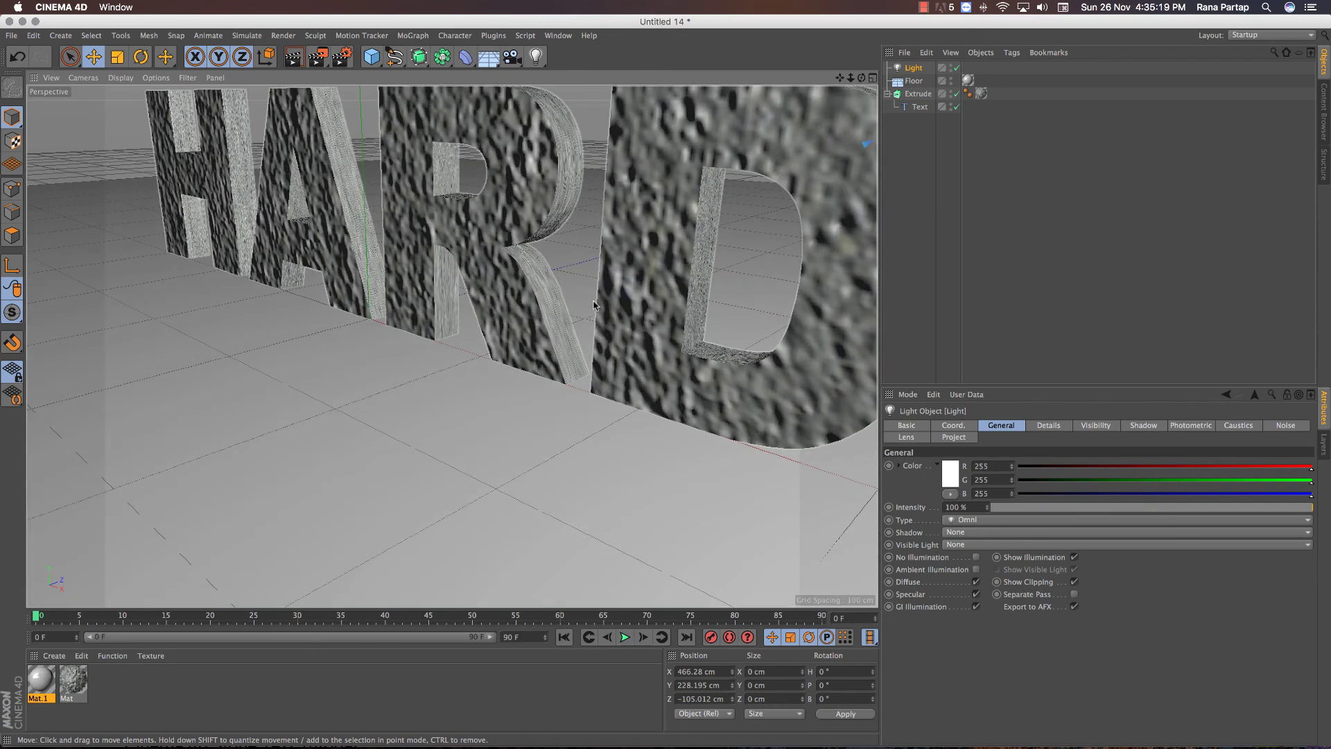
pyautogui.scroll(-3, 562, 339)
pyautogui.scroll(-1, 547, 352)
pyautogui.scroll(-2, 546, 352)
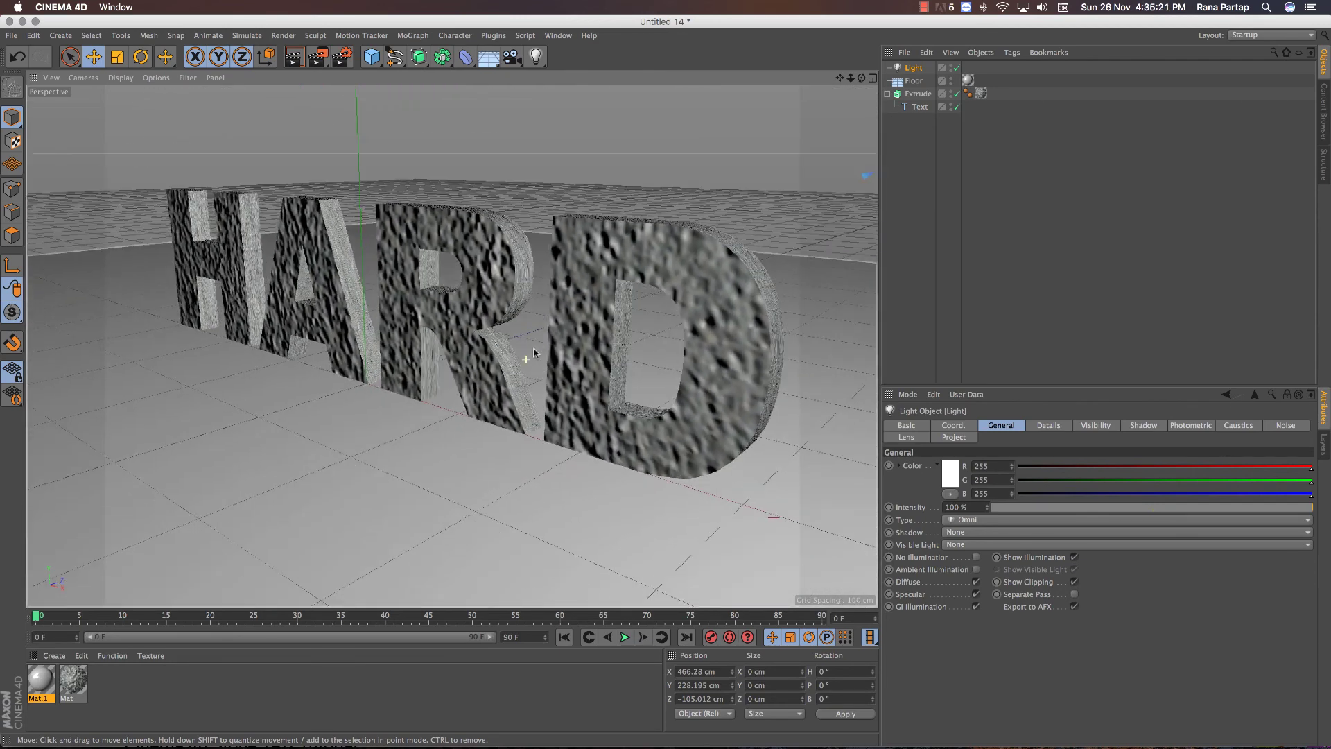
pyautogui.scroll(3, 512, 304)
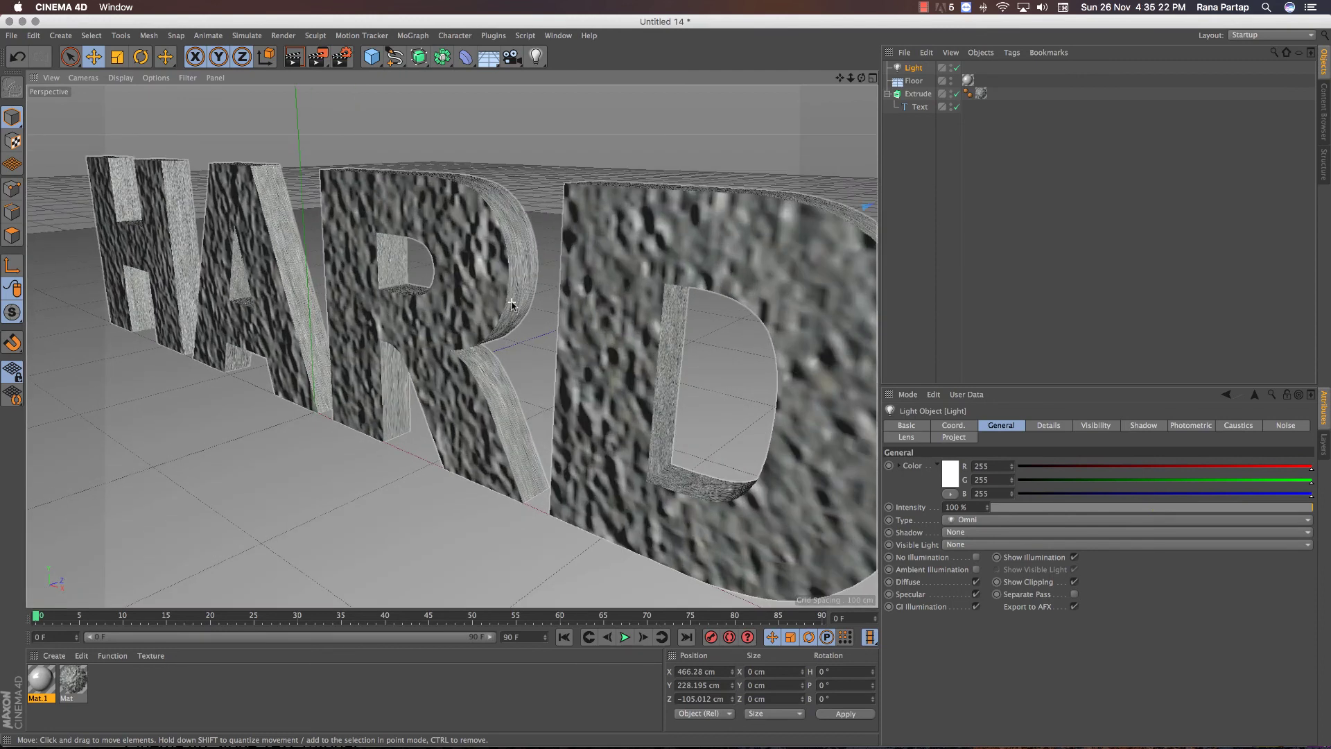
pyautogui.click(647, 350)
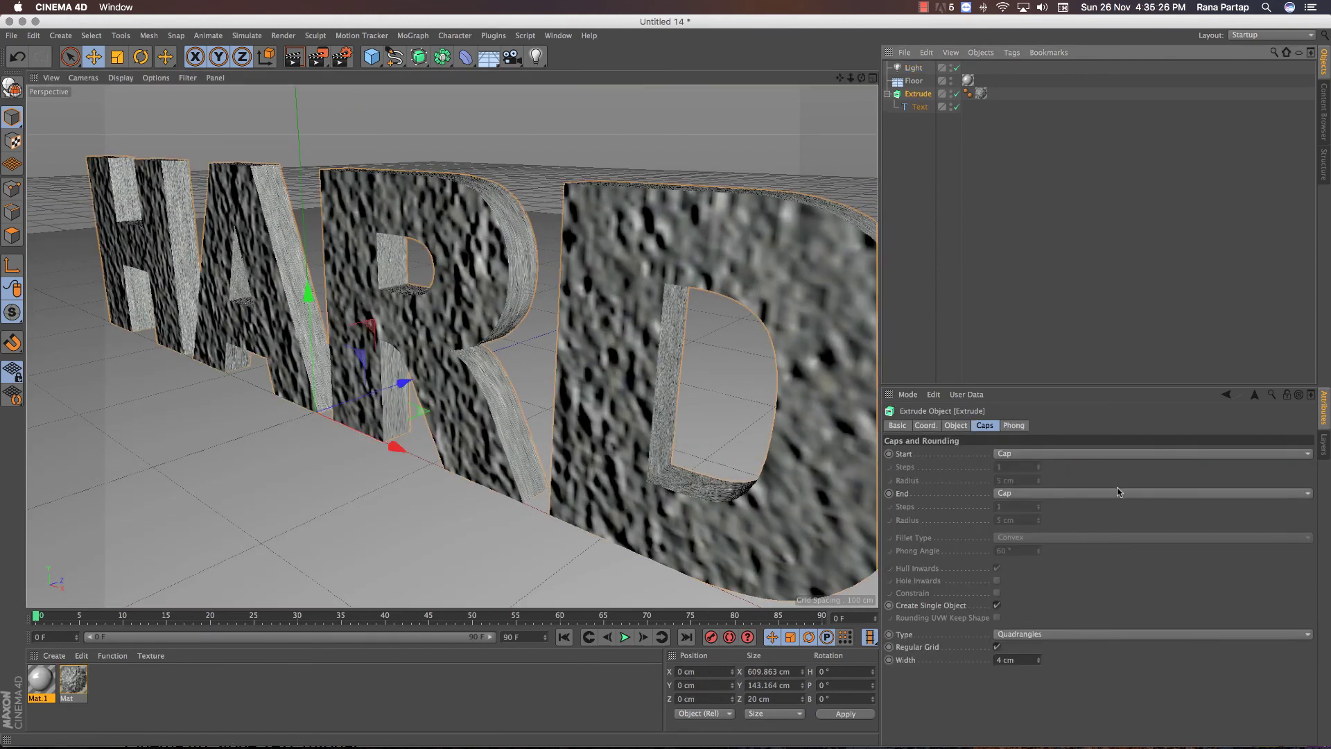
# Step: Switch the HARD text's stone texture tag to Cubic projection and render the view
pyautogui.click(981, 93)
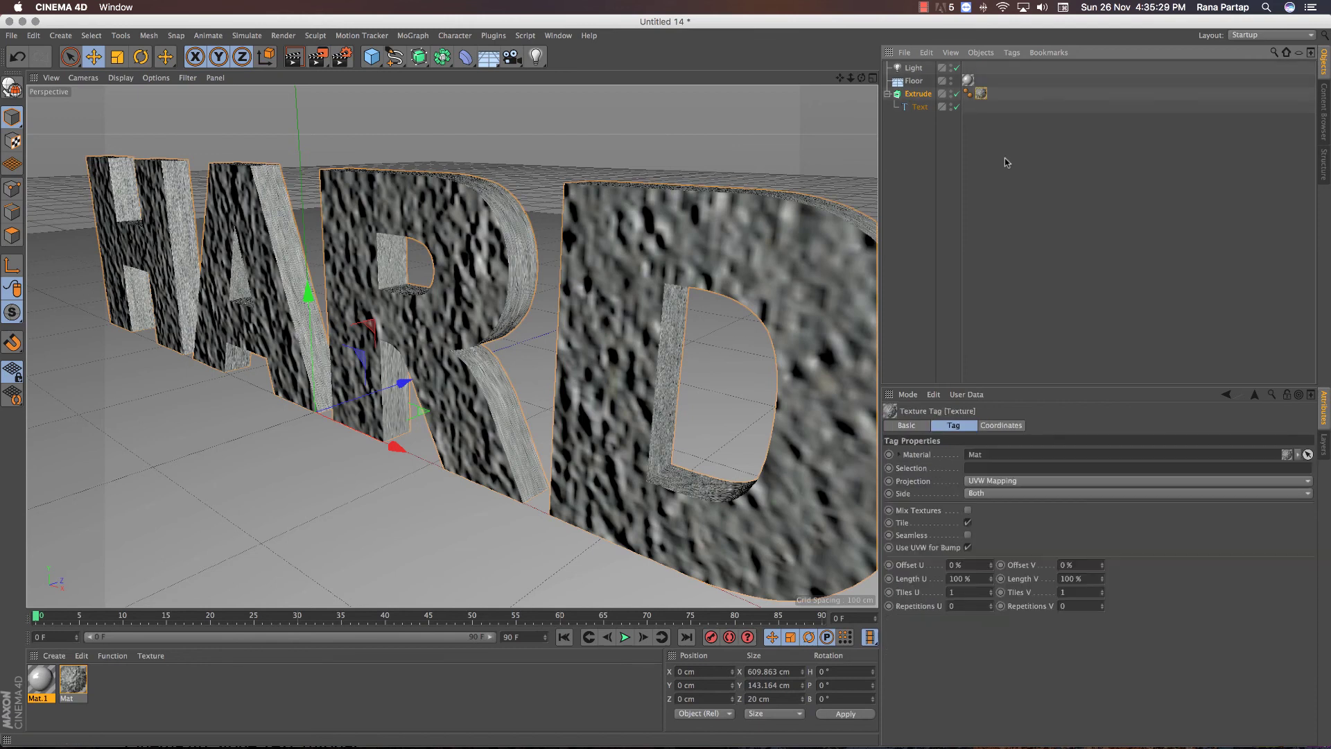
pyautogui.click(986, 482)
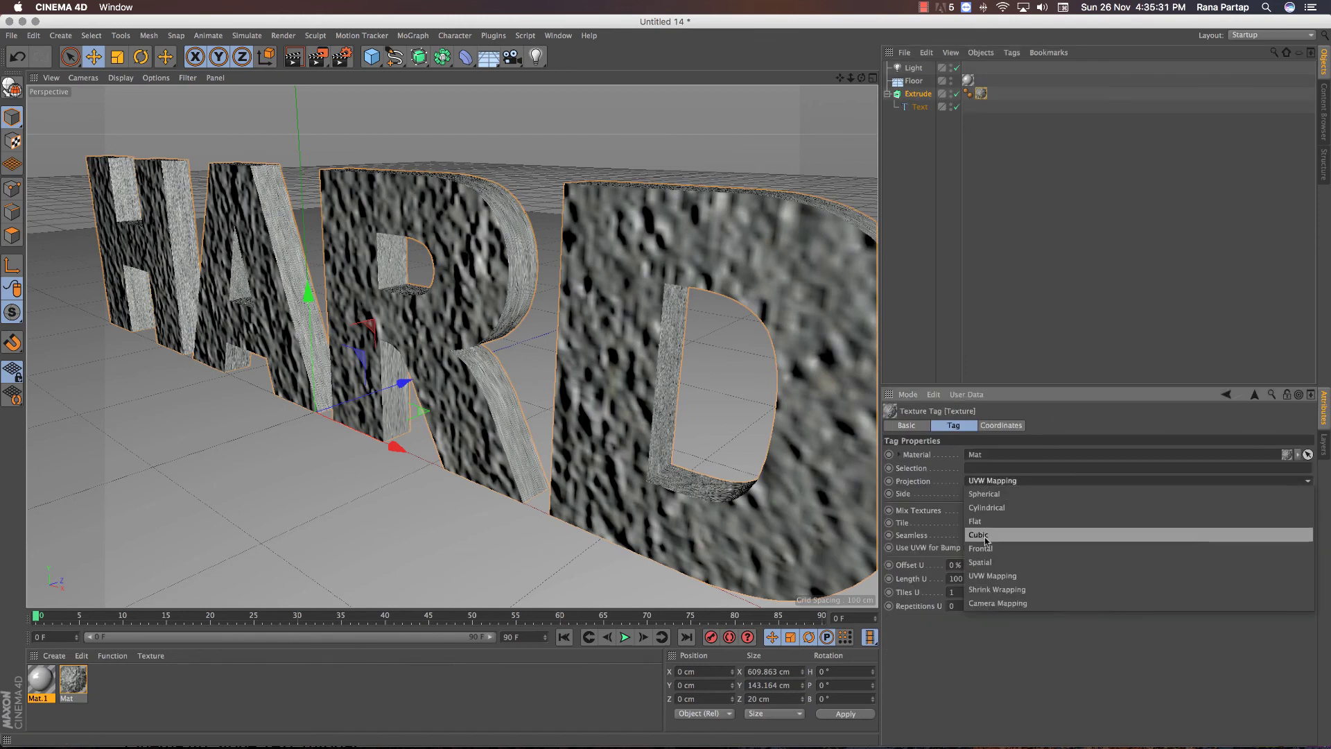
pyautogui.click(984, 534)
pyautogui.moveTo(628, 298)
pyautogui.keyDown('alt'); pyautogui.mouseDown()
pyautogui.moveTo(653, 294)
pyautogui.moveTo(606, 299)
pyautogui.mouseUp(); pyautogui.keyUp('alt')
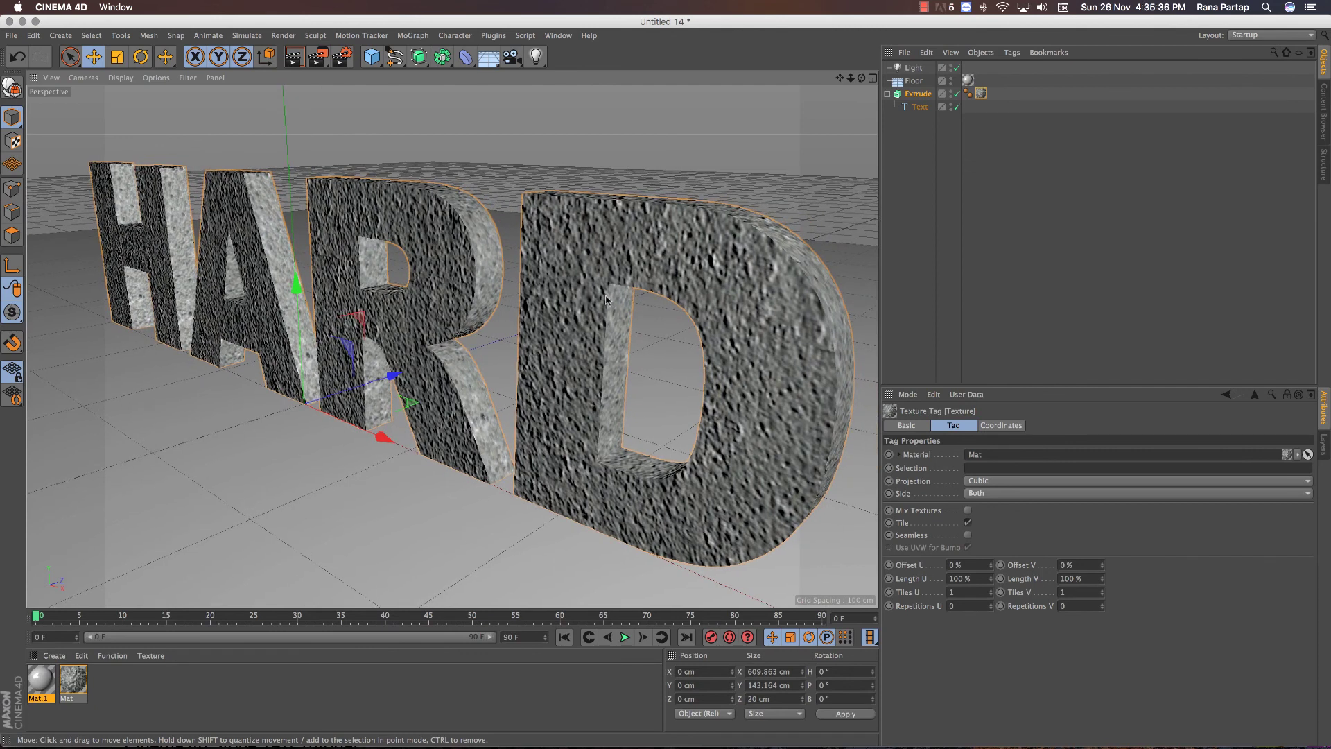
pyautogui.click(293, 58)
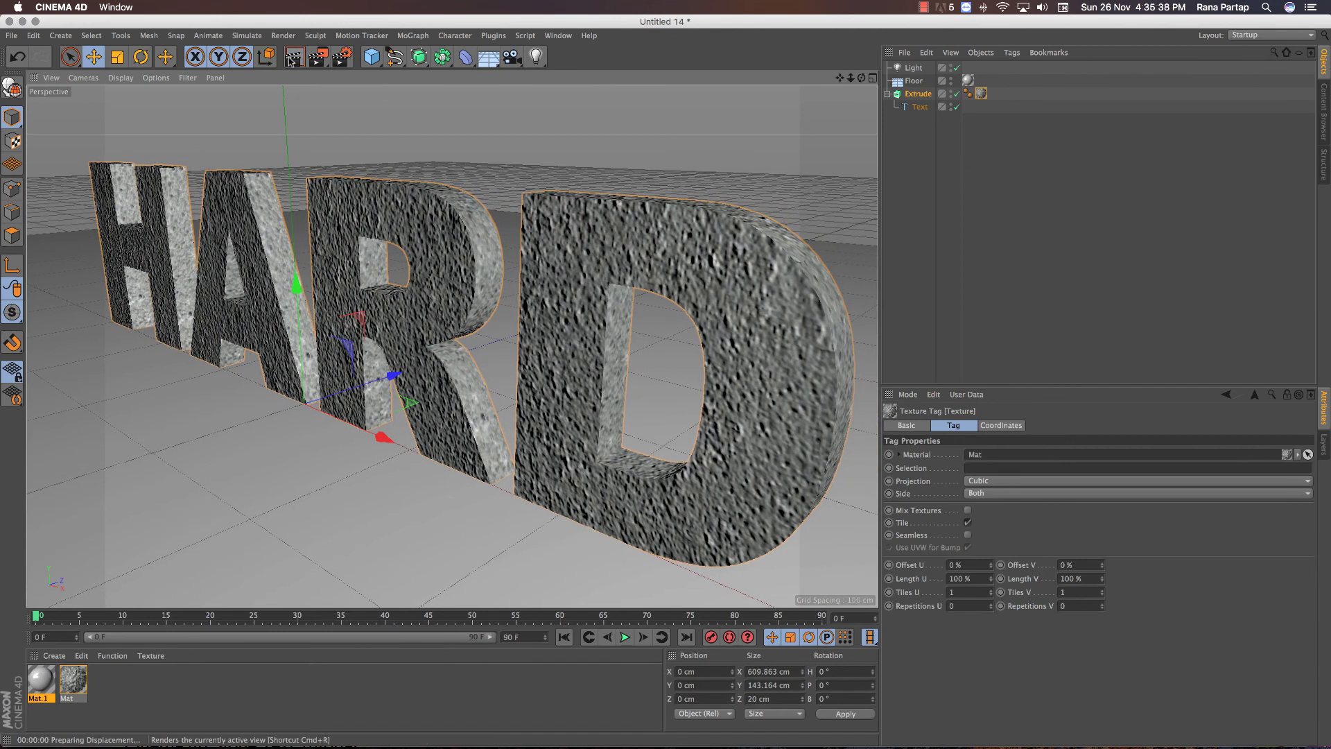